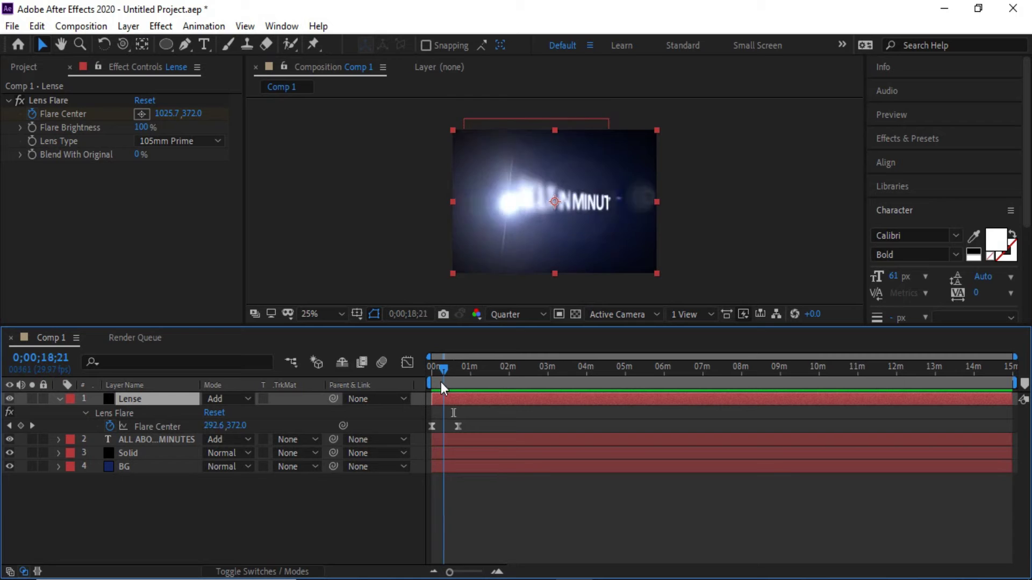
Scrub the timeline to preview the finished title and lens flare animation
mouse_move(441, 383)
mouse_down()
mouse_move(455, 384)
mouse_move(466, 365)
mouse_move(430, 366)
mouse_up()
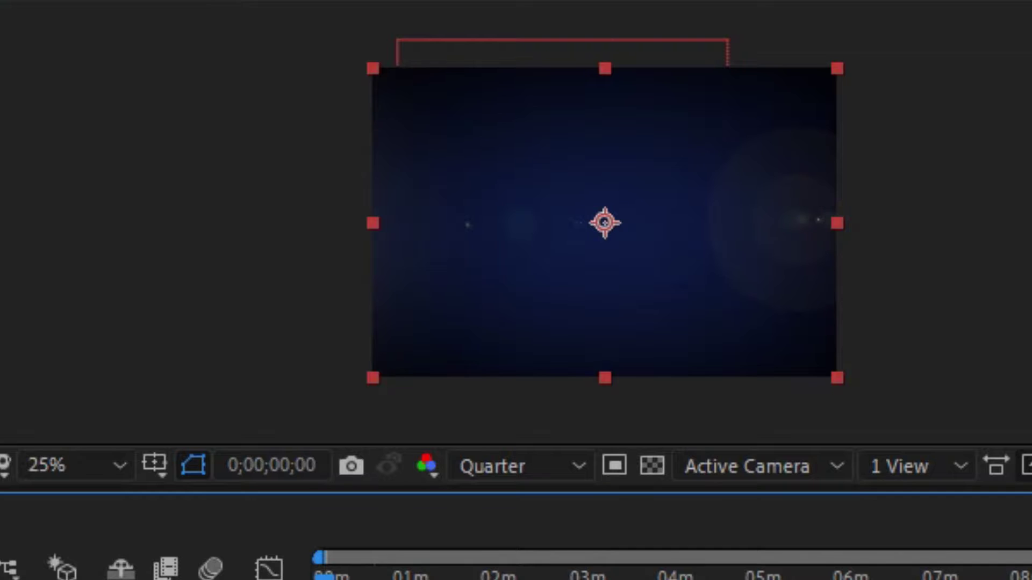
drag(317, 559, 390, 559)
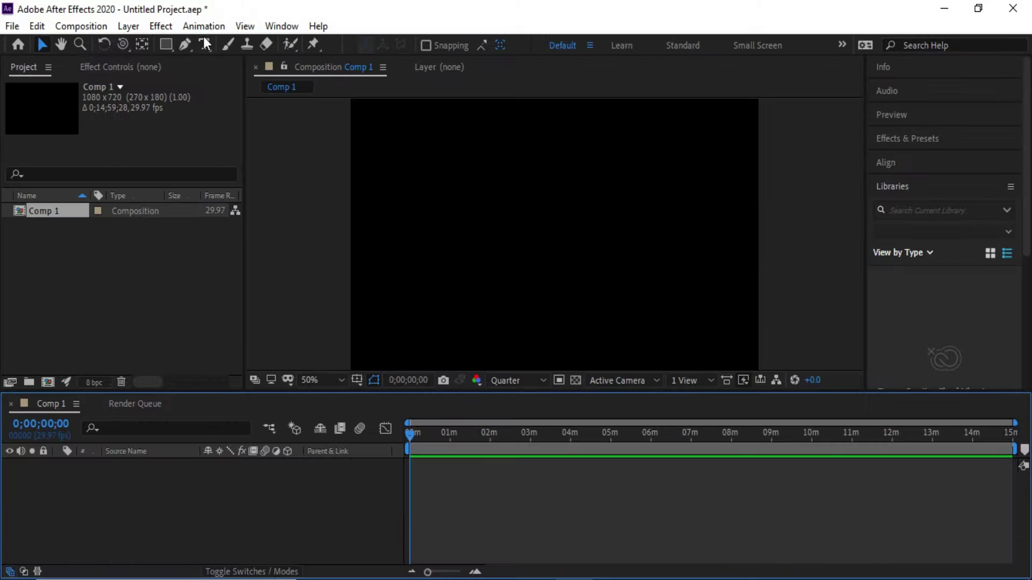
Create a text layer reading 'ALL ABOUT IN MINUTES' in the composition
click(205, 43)
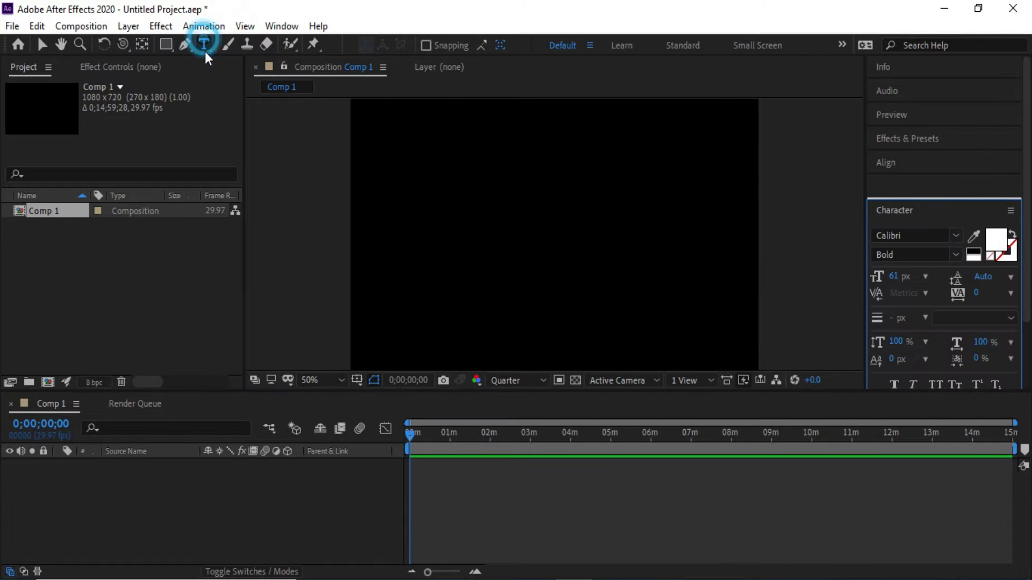
click(398, 207)
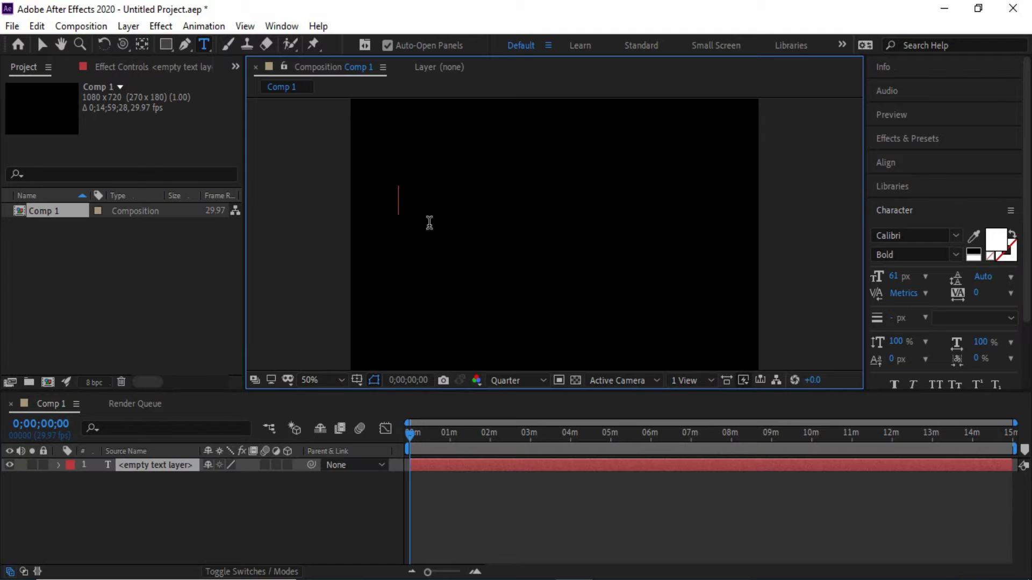
text(ALL ABOUT IN MINUTES)
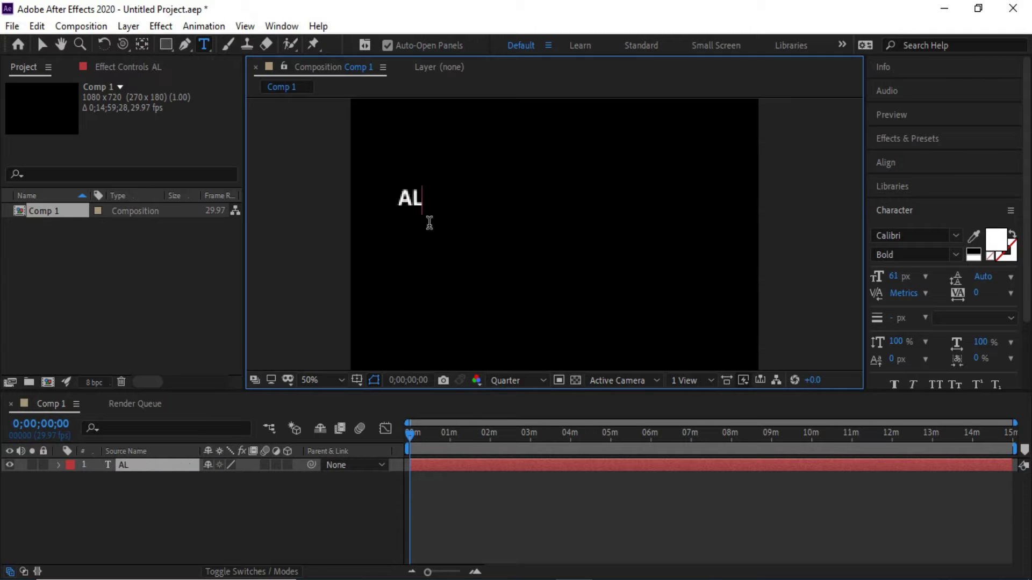
Move the title toward the frame centre and scale it larger
click(42, 43)
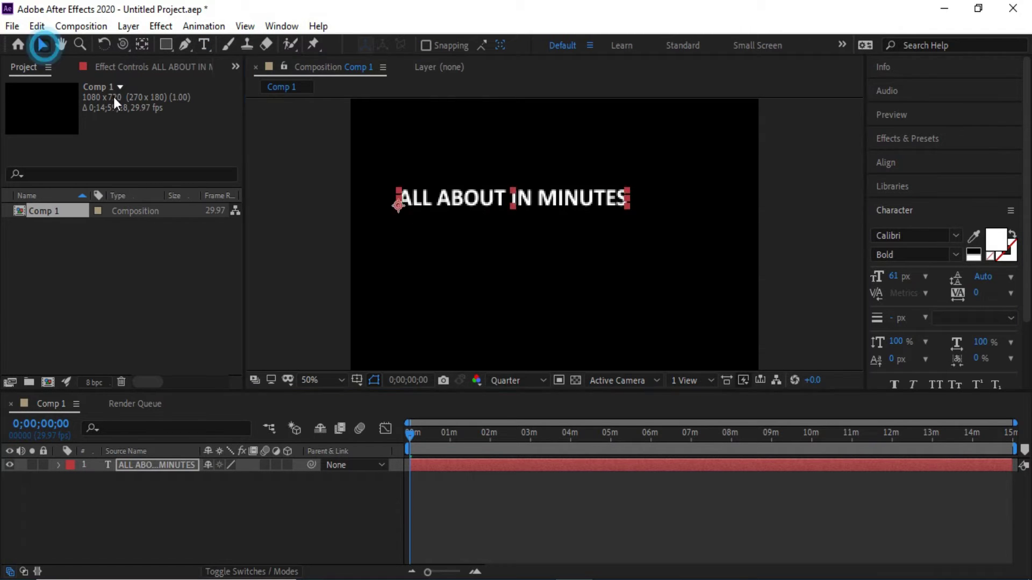
drag(466, 200, 527, 225)
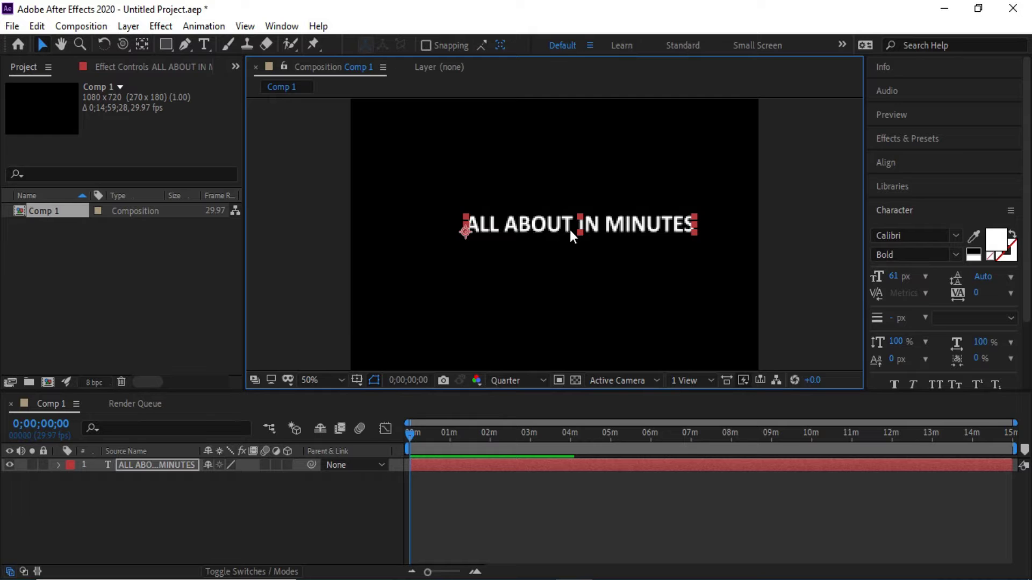
drag(695, 216, 720, 205)
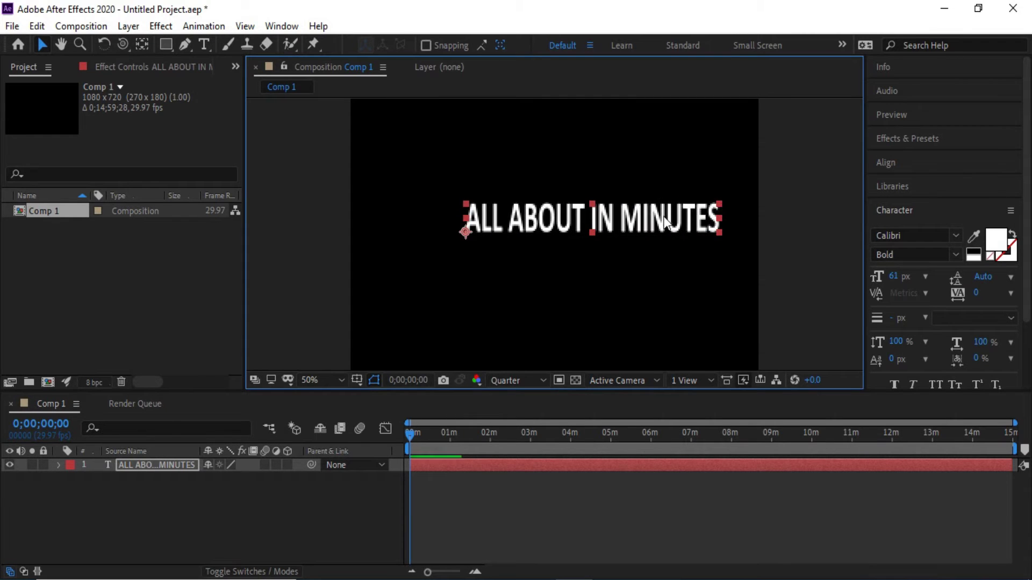
drag(664, 222, 644, 227)
drag(582, 230, 579, 231)
Zoom the view to 25%, expand the text layer and add a Scale animator
key(comma)
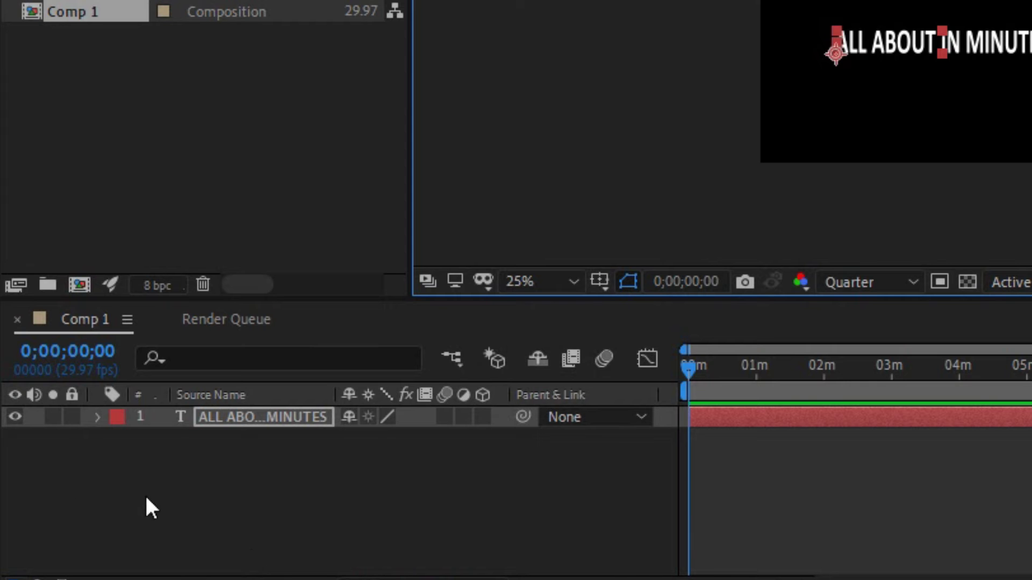
click(96, 417)
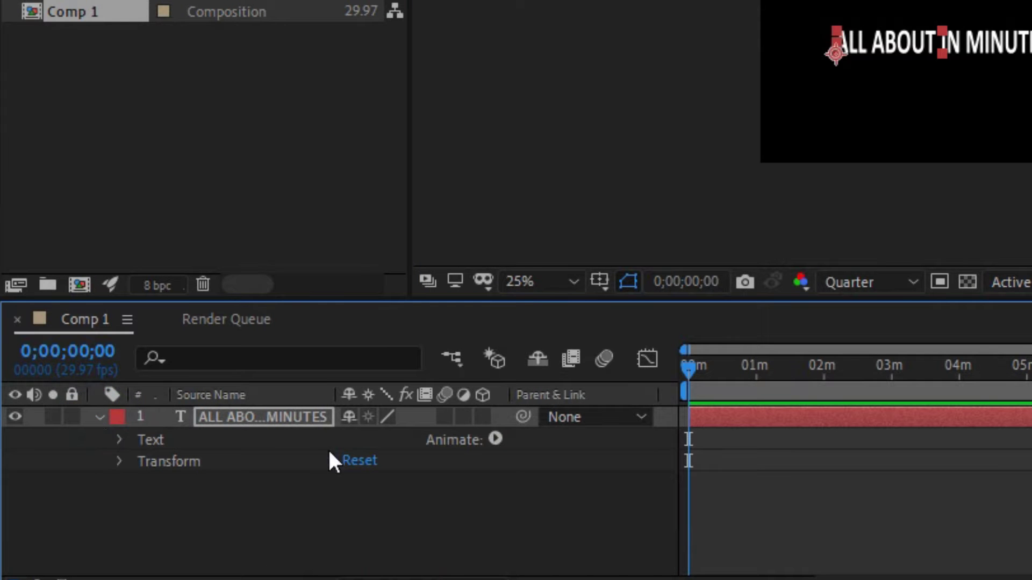
click(493, 438)
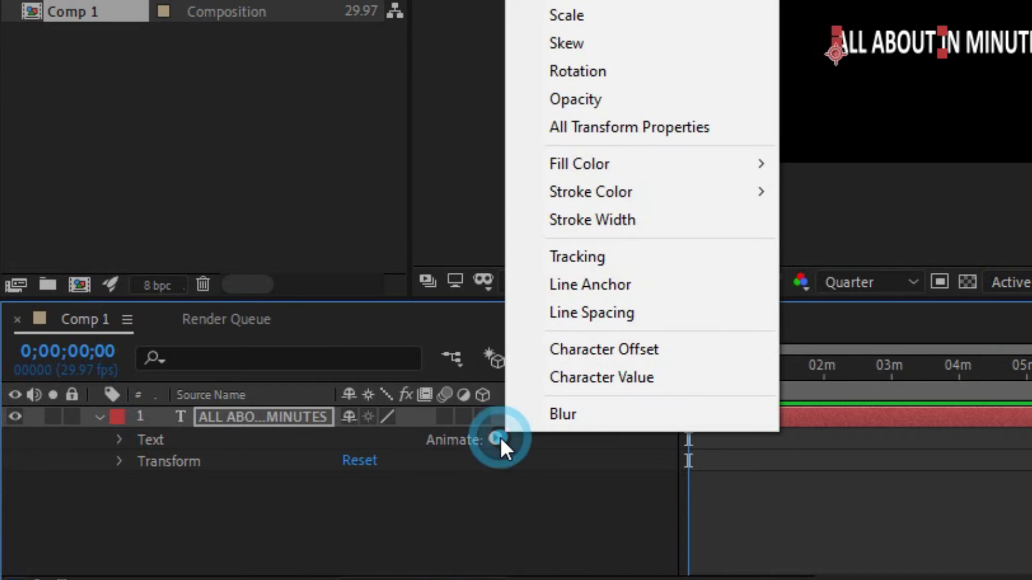
click(575, 17)
scroll(484, 492, down, 1)
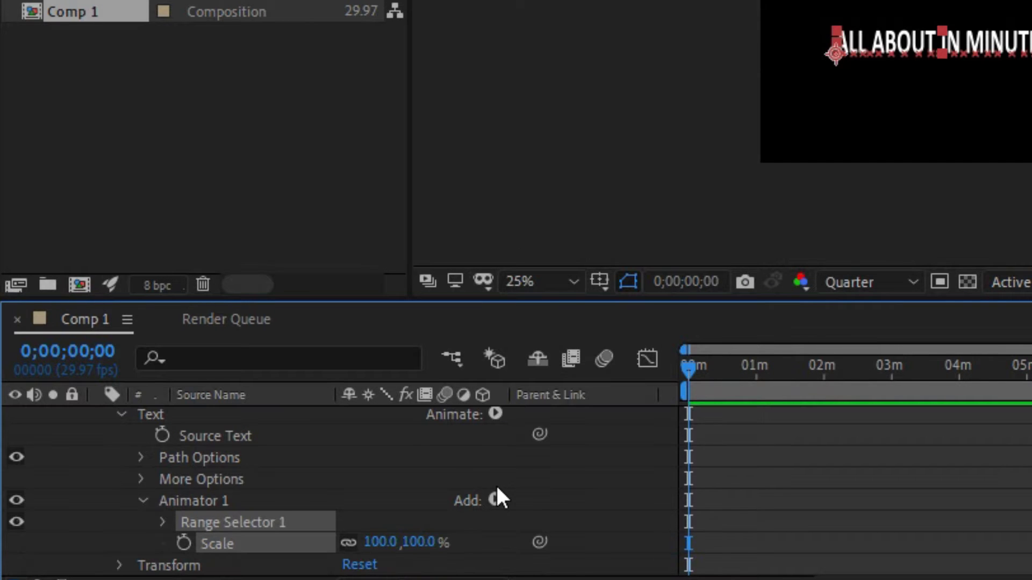
drag(570, 299, 575, 186)
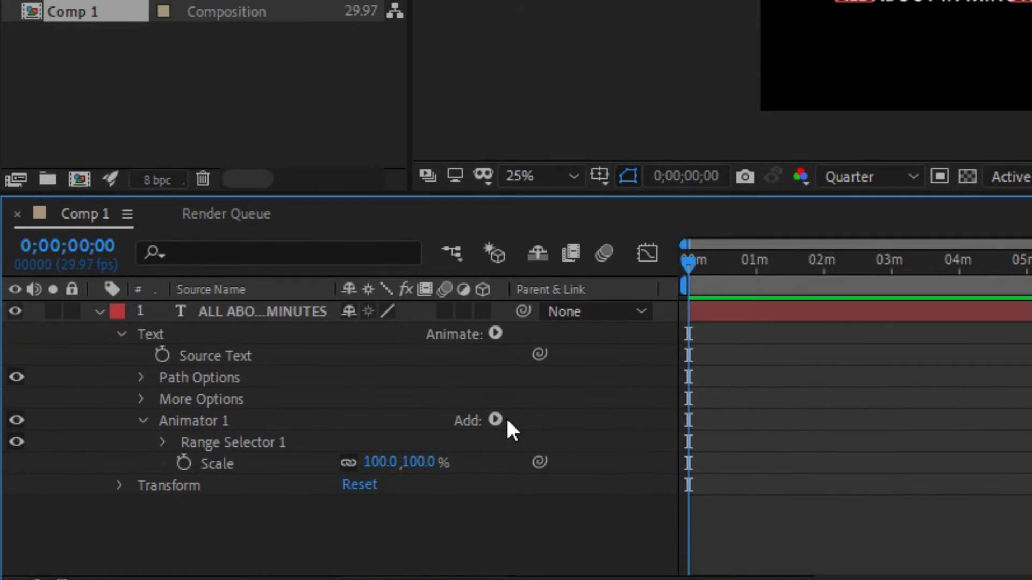
Add Opacity and Blur properties to Animator 1
click(500, 420)
mouse_move(582, 429)
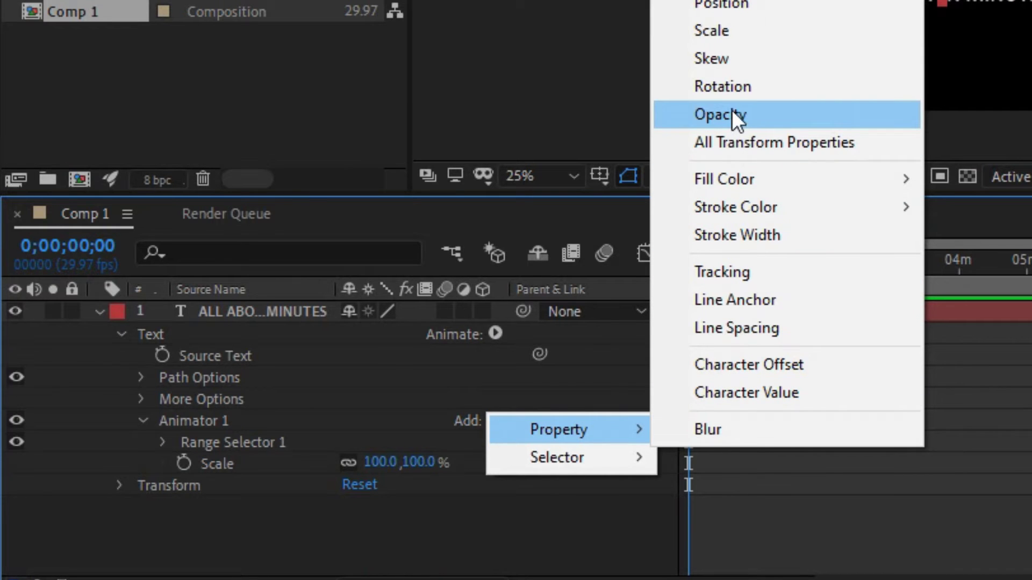
click(744, 115)
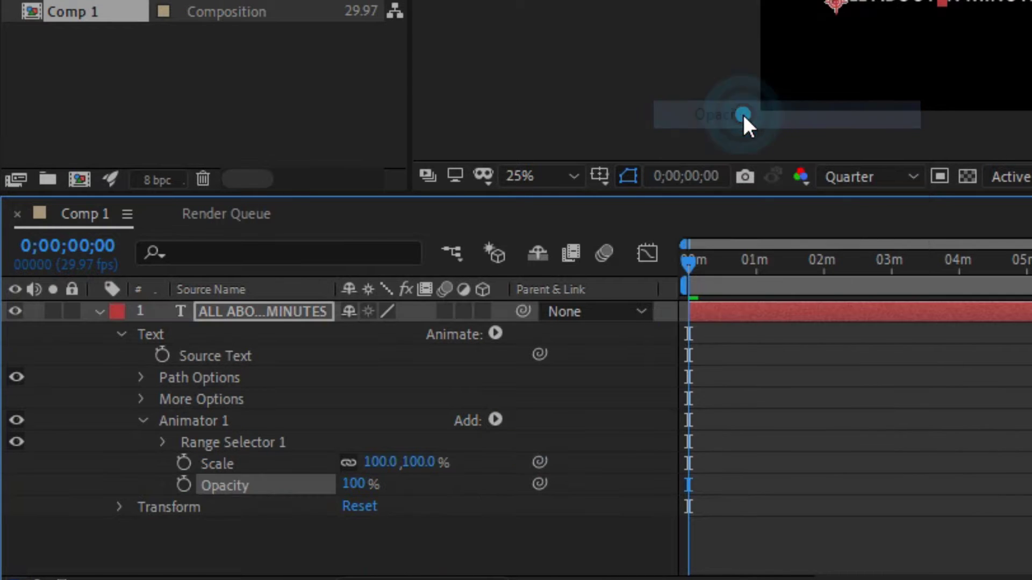
click(495, 420)
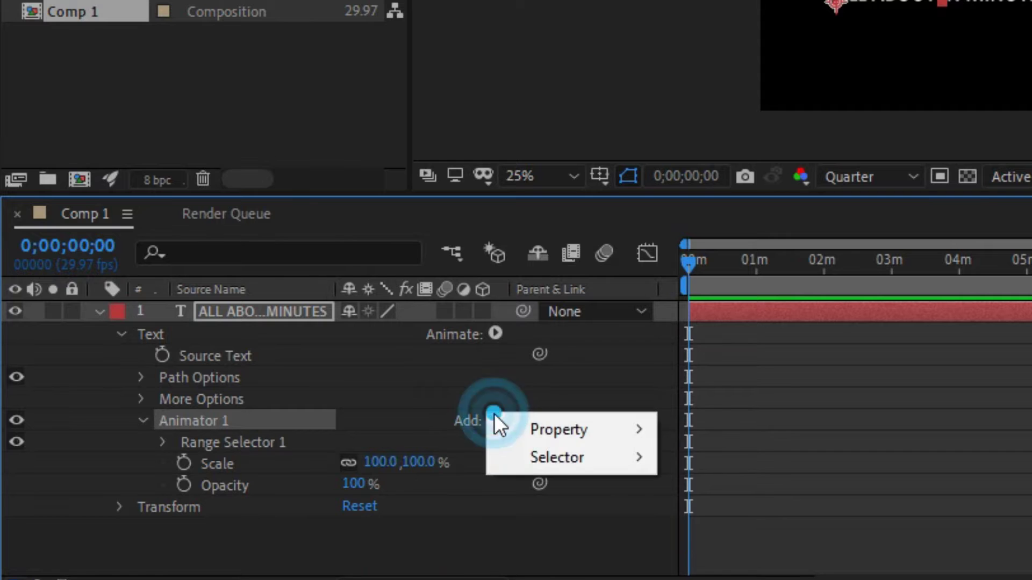
mouse_move(598, 426)
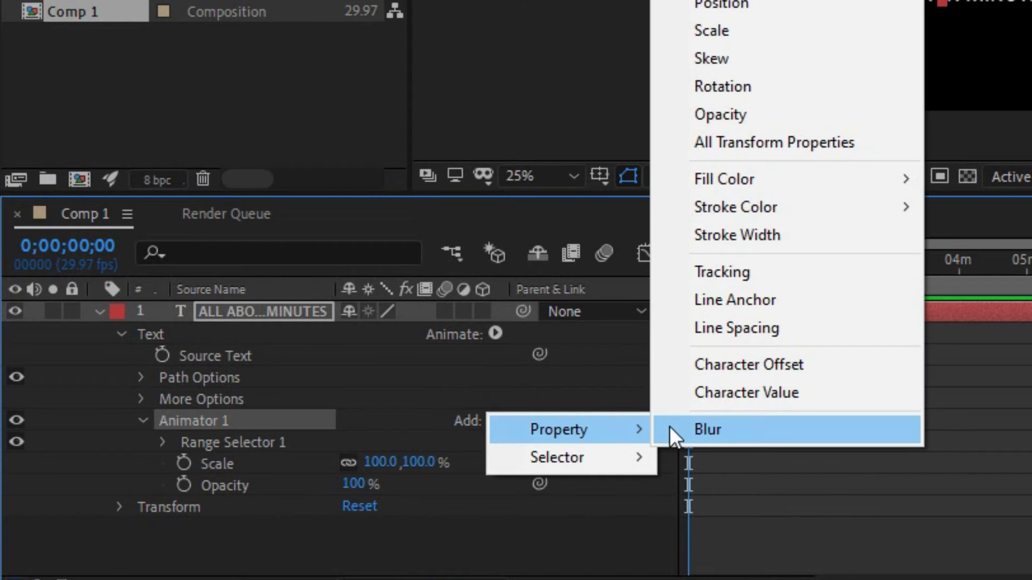
click(702, 427)
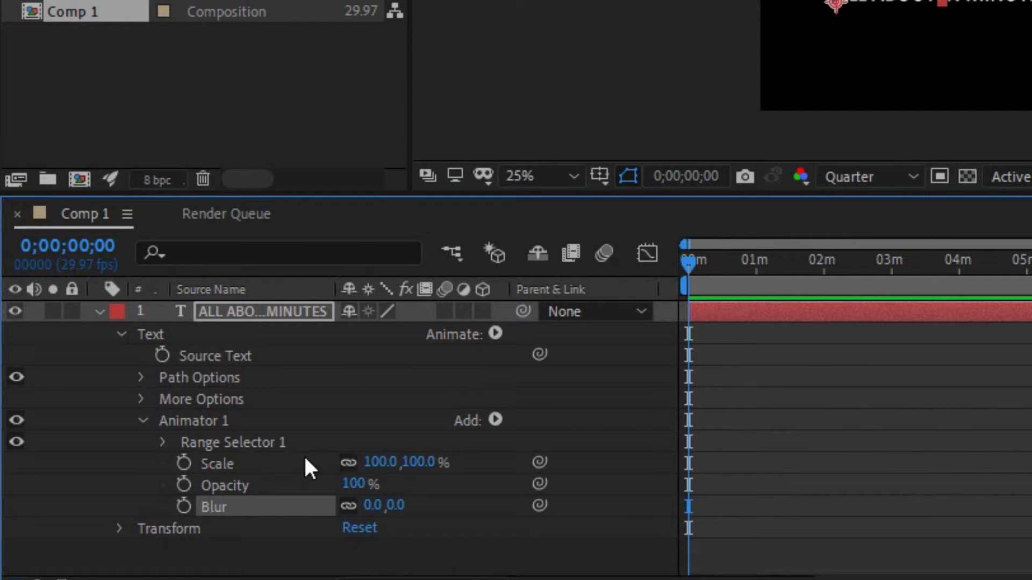
Set the animator's Scale to 300% and Opacity to 10%
drag(411, 461, 440, 479)
click(421, 460)
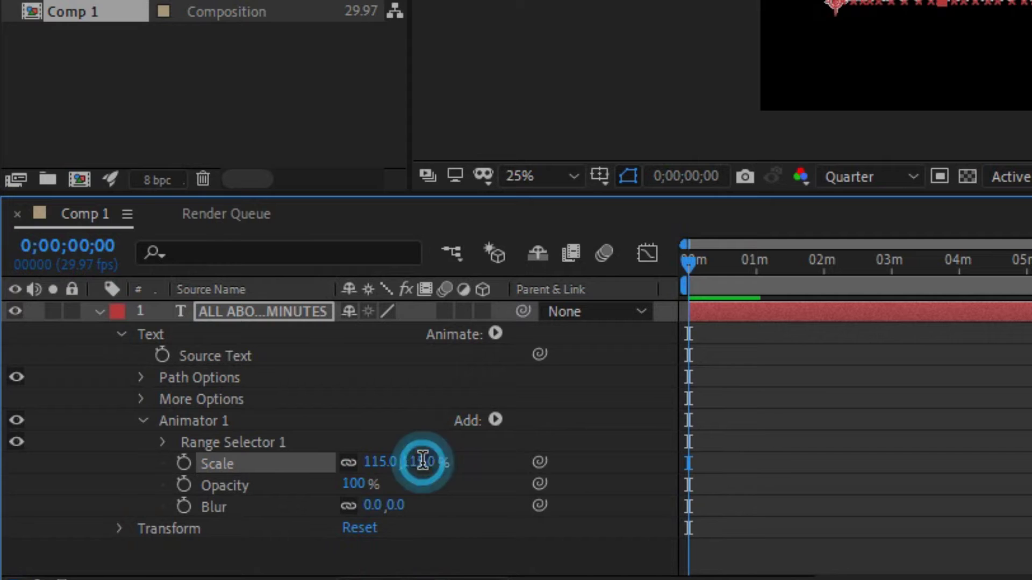
text(300)
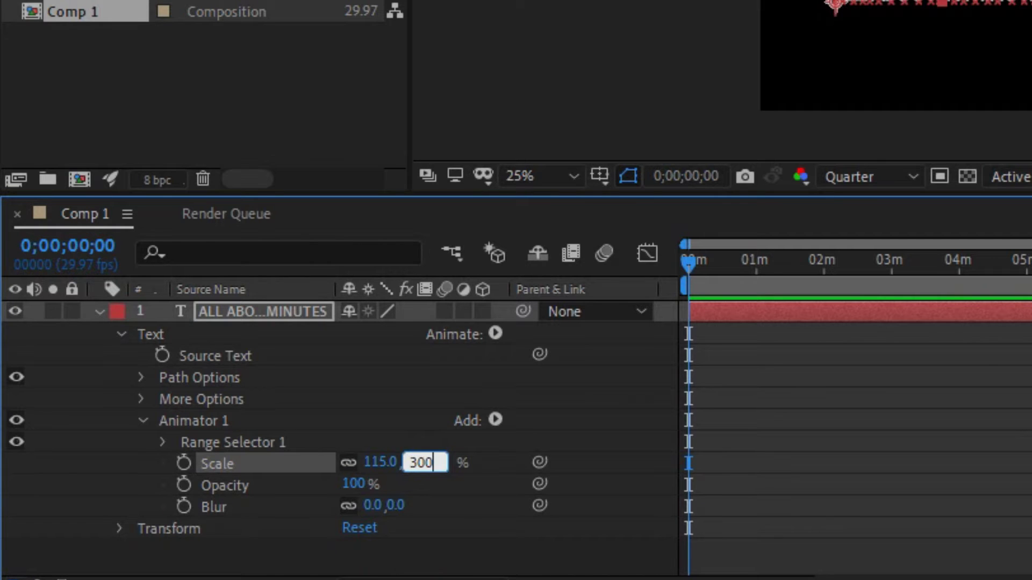
key(Tab)
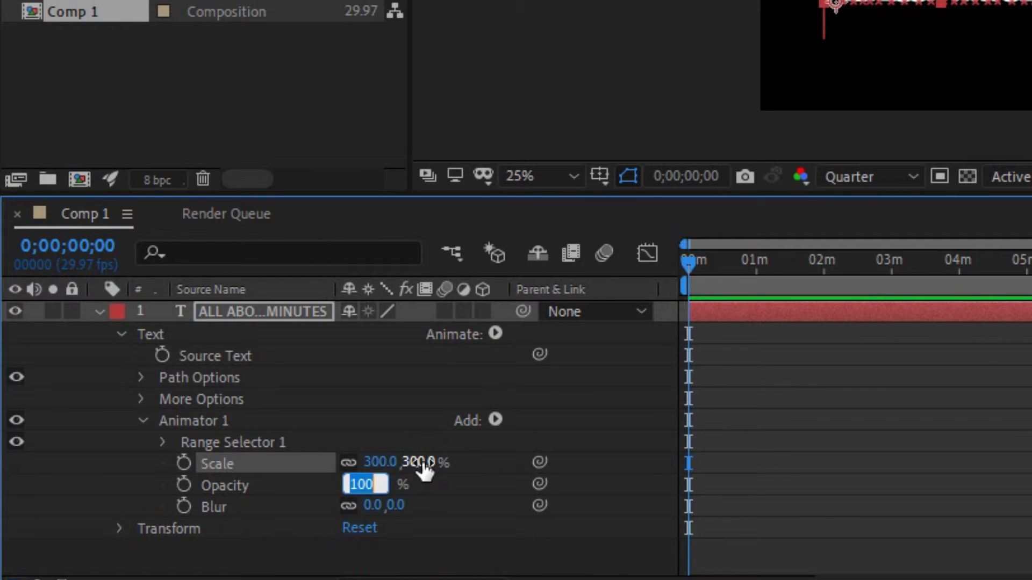
key(Return)
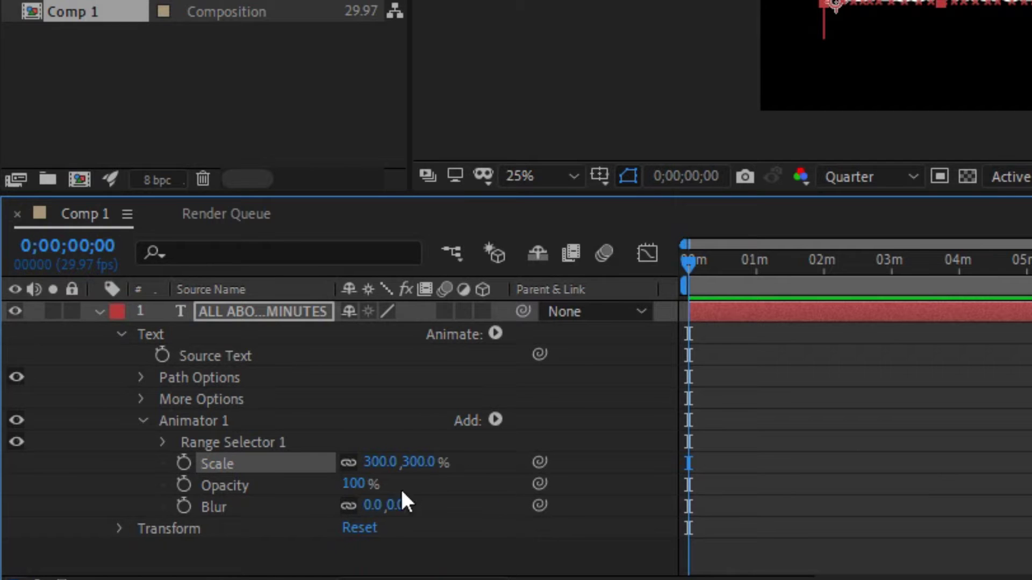
click(354, 487)
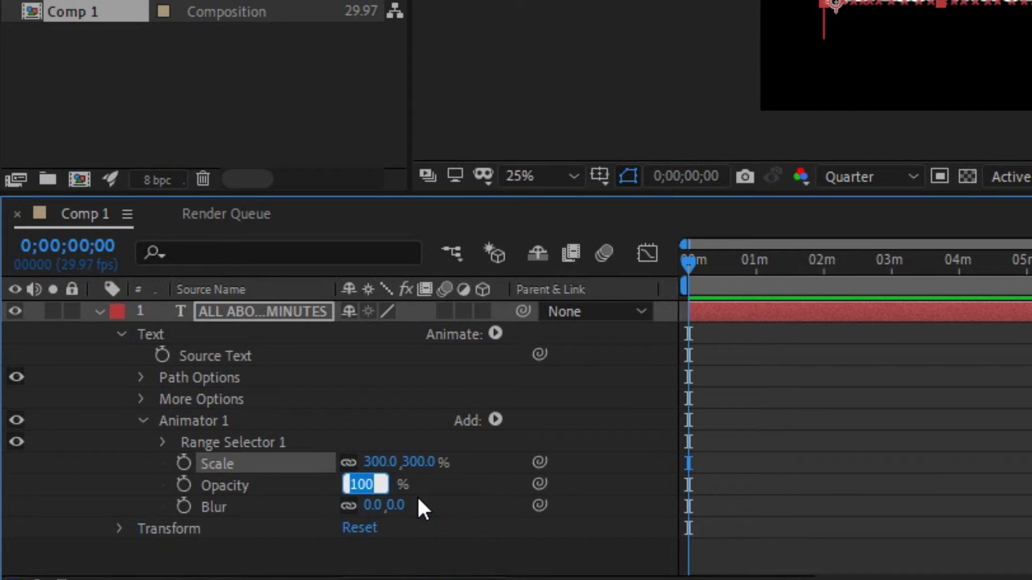
text(10)
key(Return)
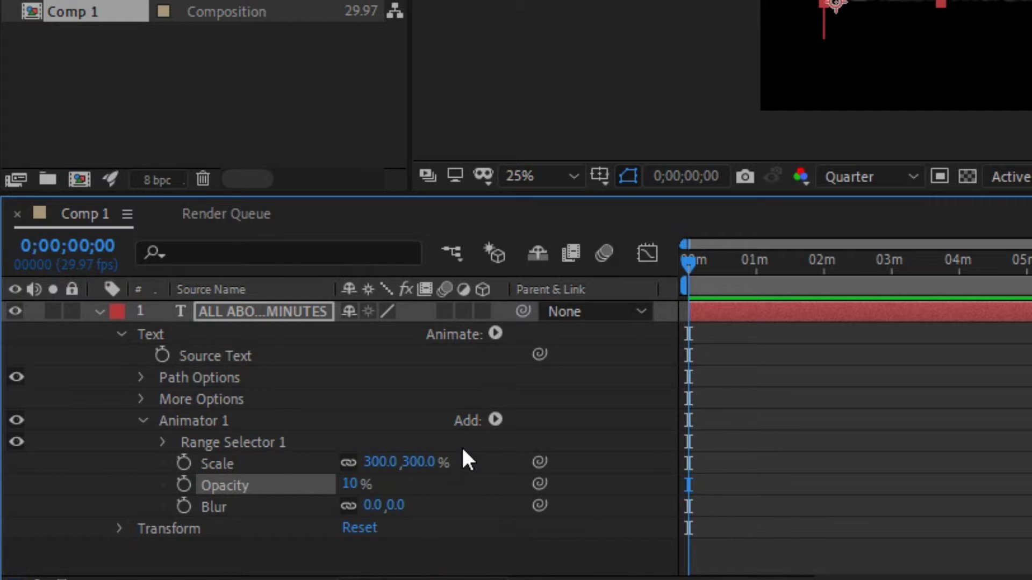
Set the animator's Blur to 100 and expand Range Selector 1
click(398, 505)
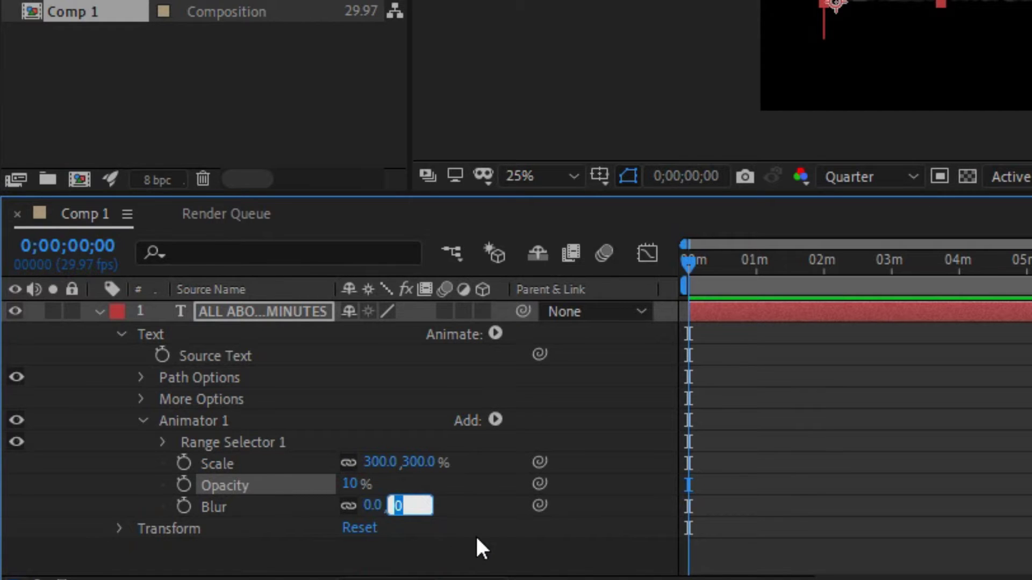
text(100)
key(Tab)
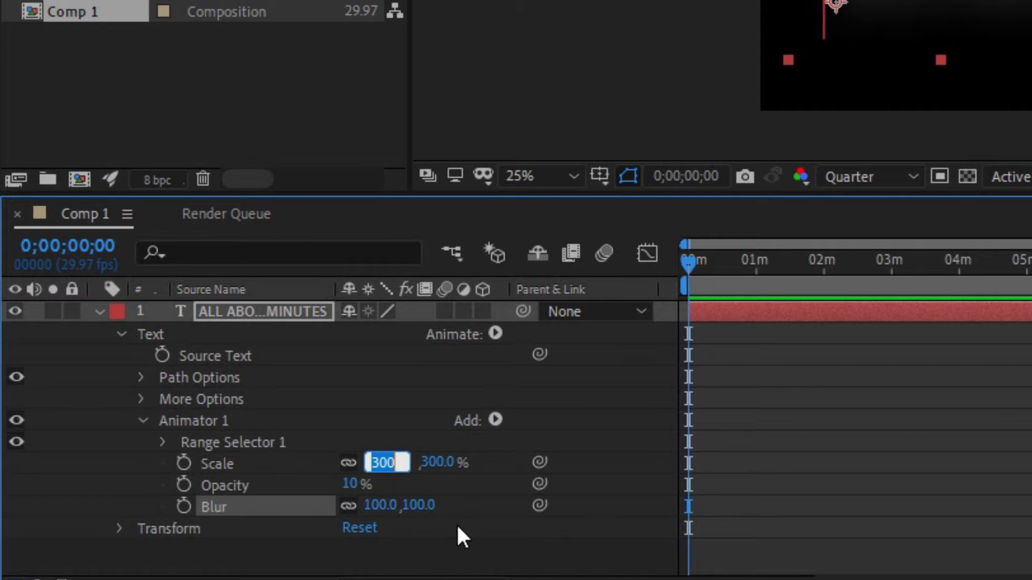
key(Return)
click(99, 481)
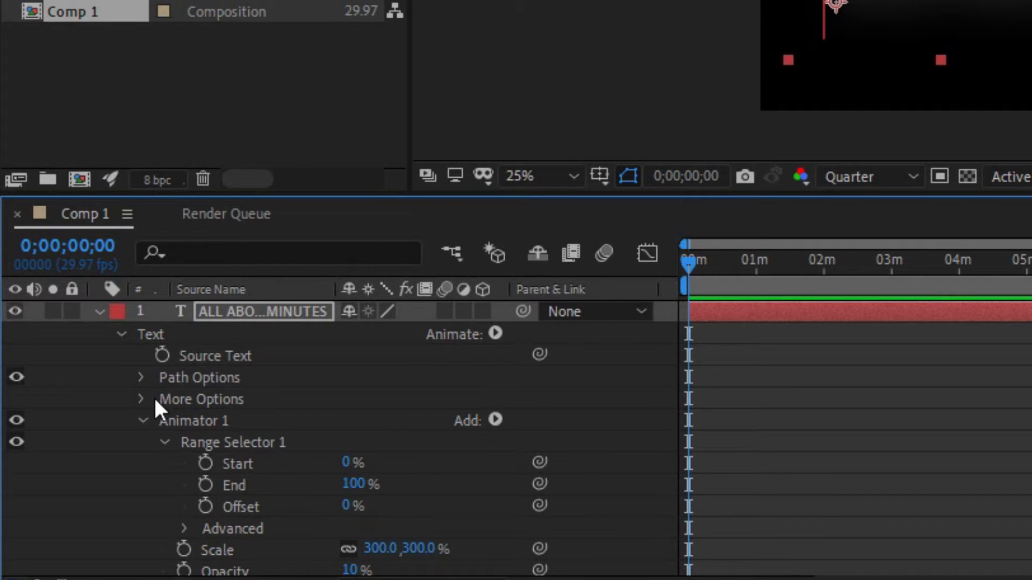
Set the text's vertical grouping alignment to -50%
click(141, 399)
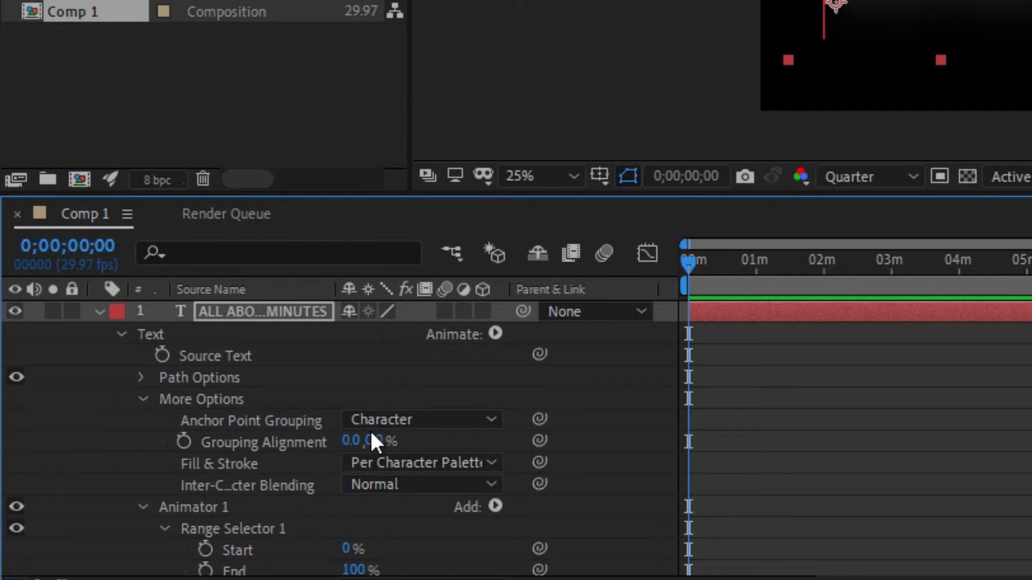
click(373, 441)
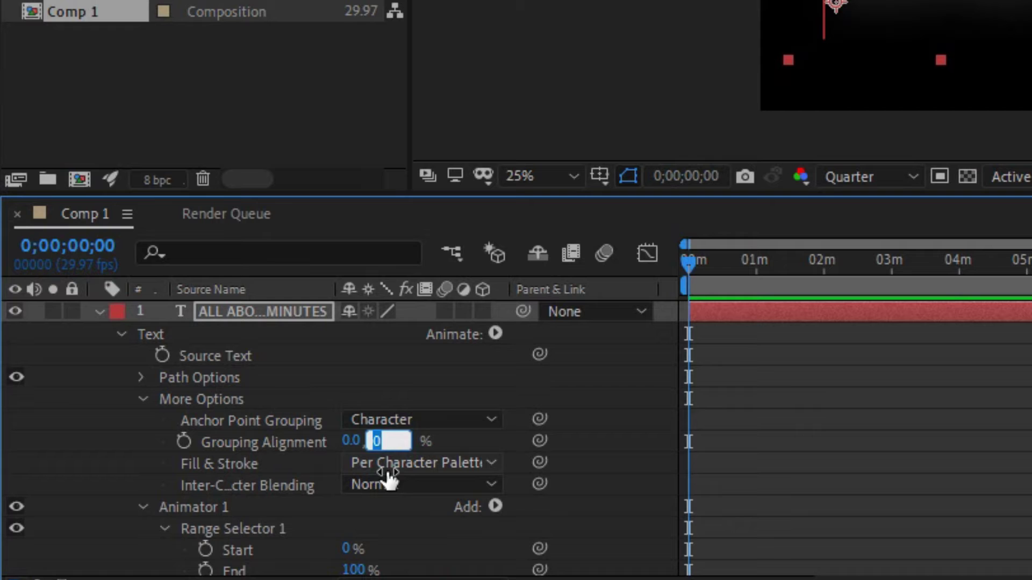
text(-50)
key(Tab)
key(Return)
Set the Range Selector Offset to 100% and keyframe it at the first frame
scroll(388, 479, down, 3)
drag(353, 470, 277, 468)
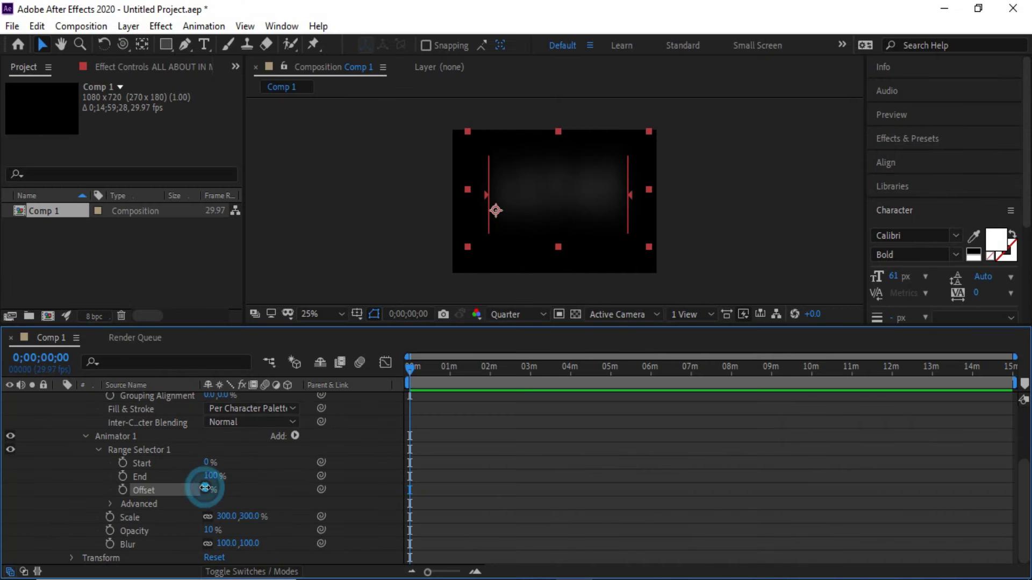
drag(165, 487, 125, 488)
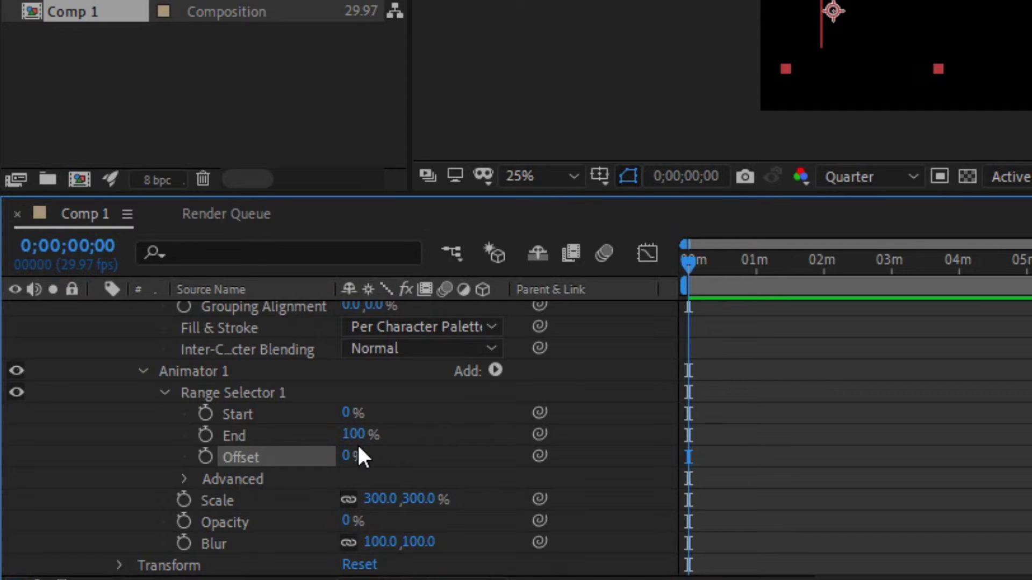
drag(344, 454, 477, 457)
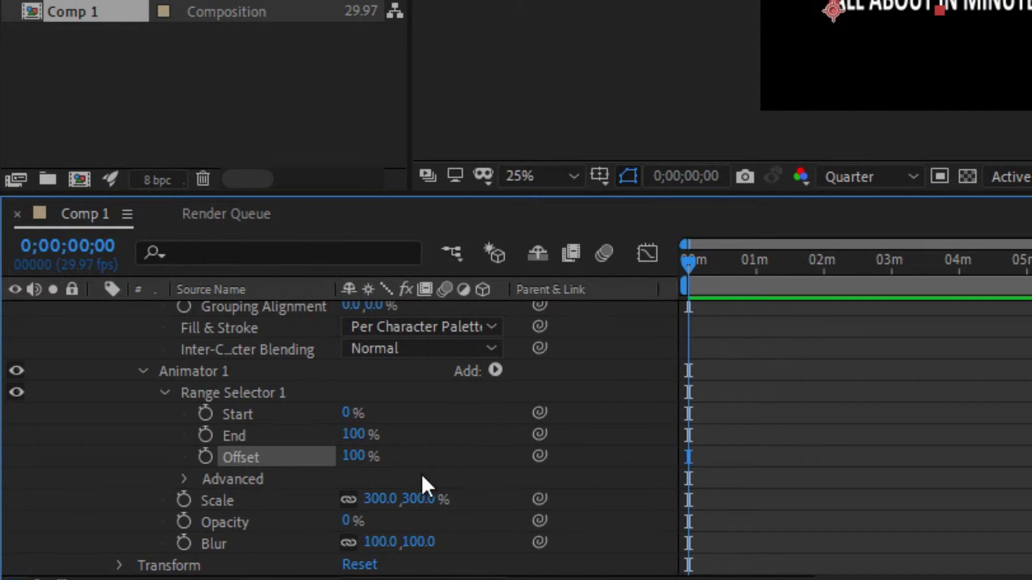
click(205, 456)
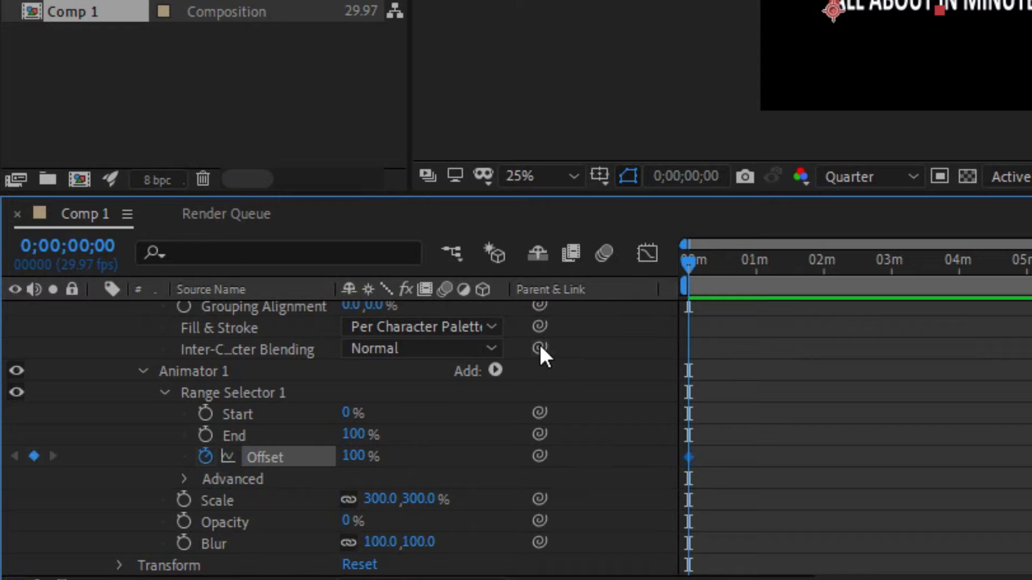
Keyframe Offset at -100% near 0;00;38;09 and preview the title sweeping in
click(731, 260)
click(353, 457)
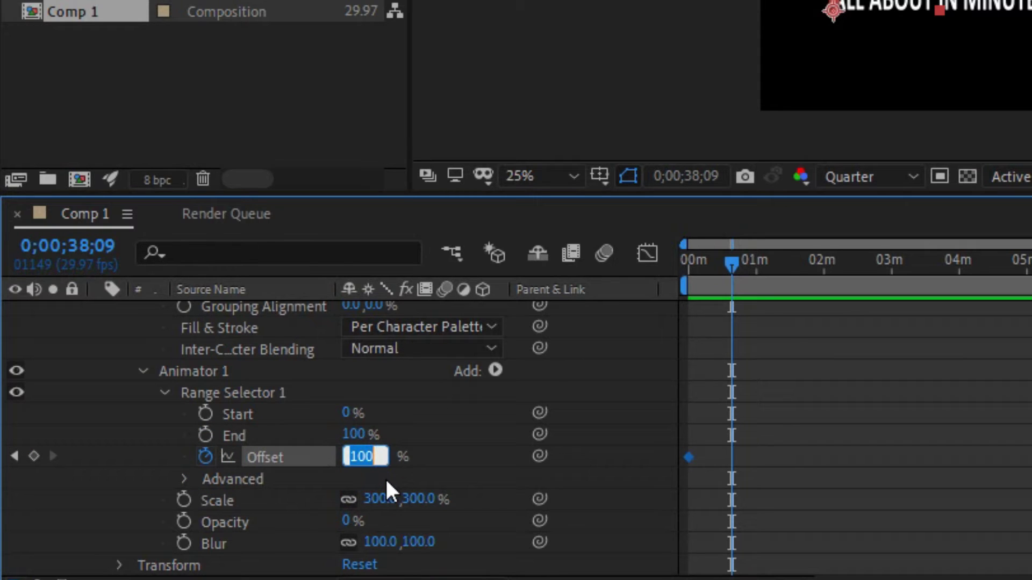
text(-100)
key(Return)
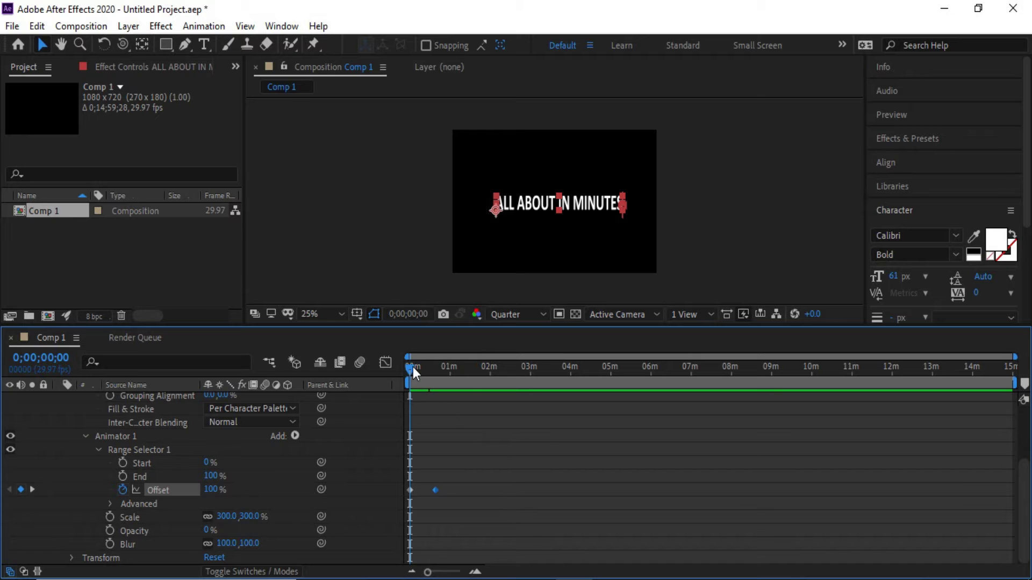
drag(412, 368, 433, 380)
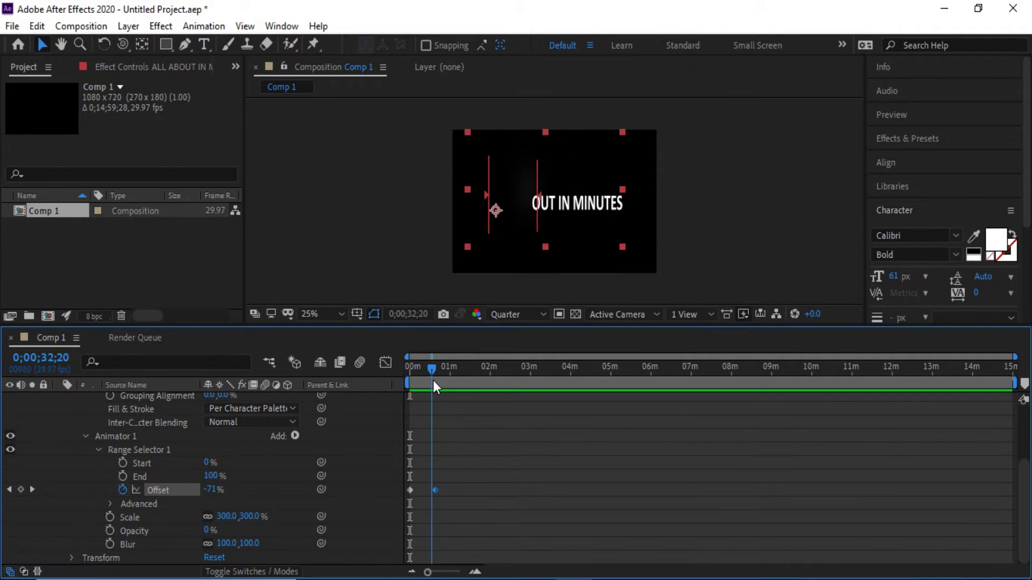
key(Home)
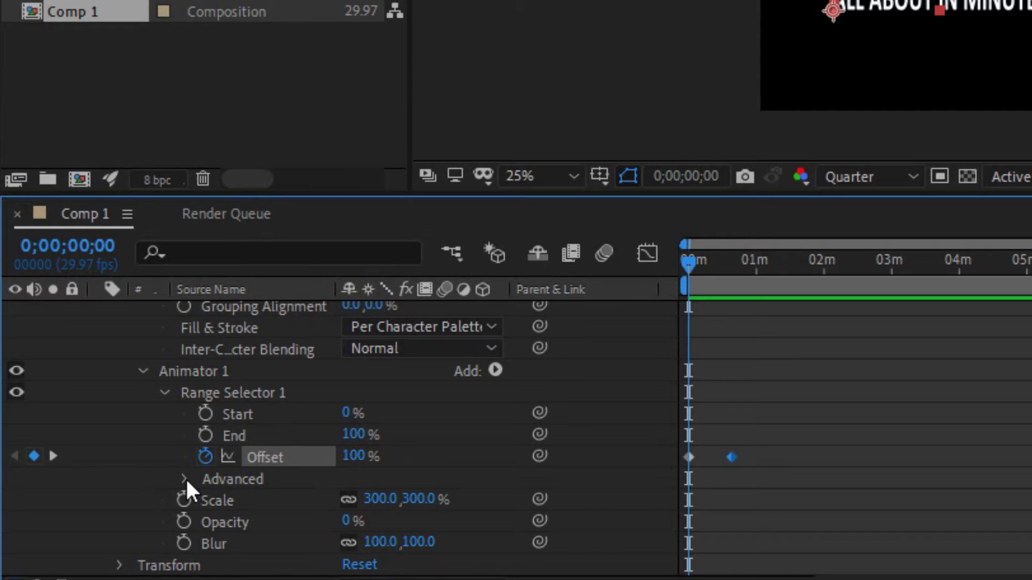
Set the Range Selector's advanced Shape to Ramp Down and preview it
click(183, 478)
scroll(275, 477, down, 4)
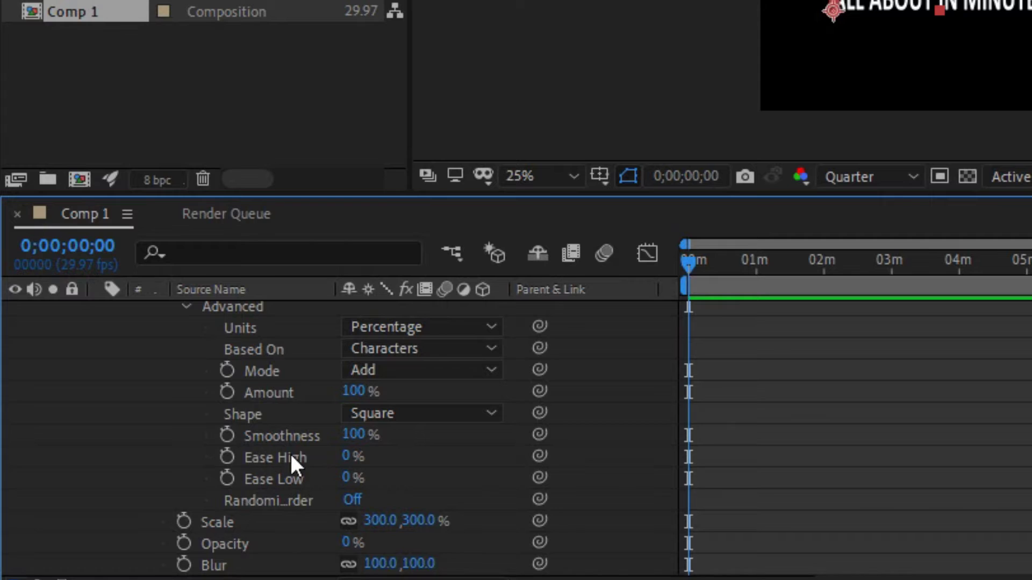
scroll(293, 433, down, 1)
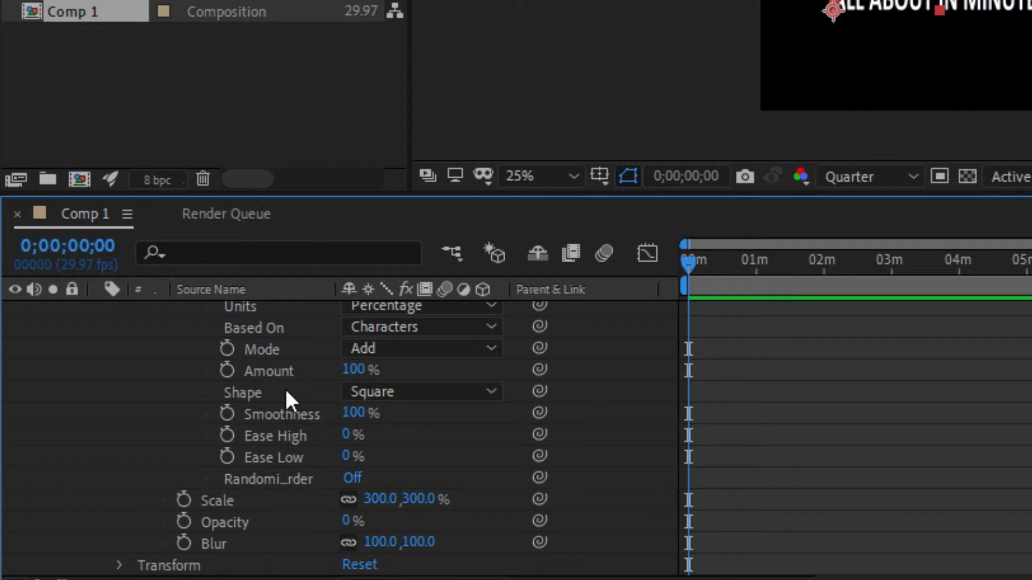
click(402, 393)
click(422, 440)
click(423, 419)
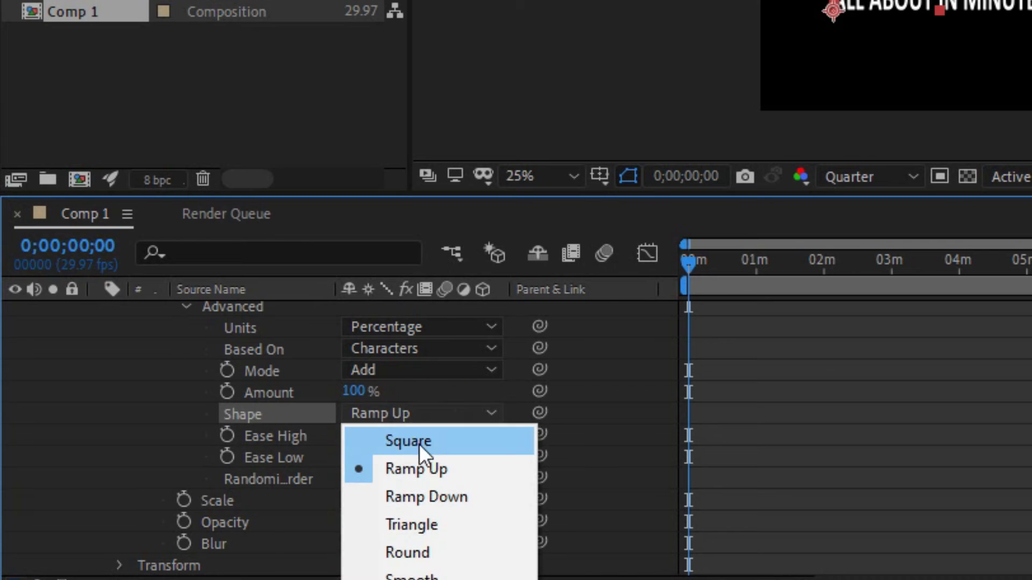
click(417, 496)
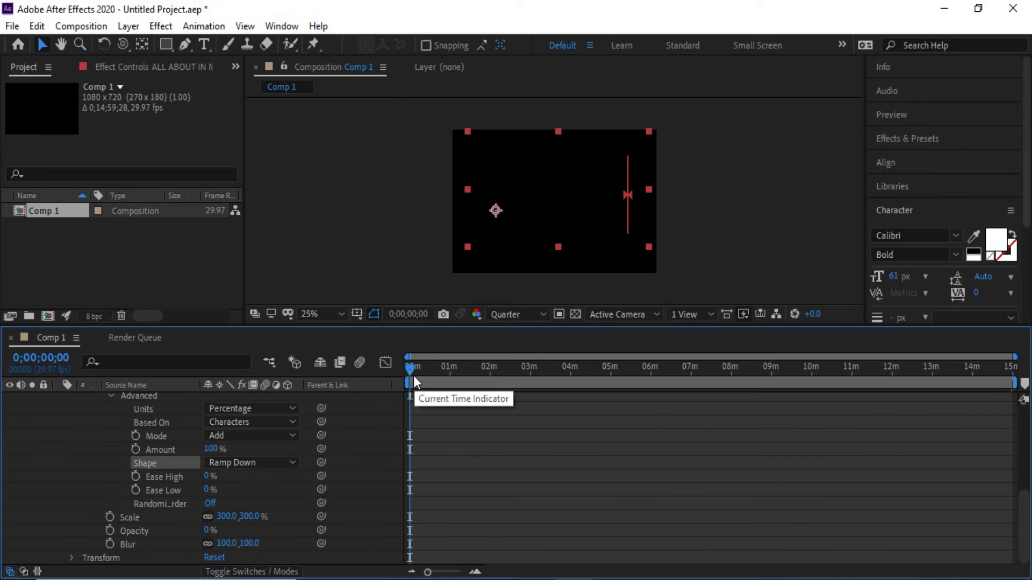
click(688, 263)
mouse_move(411, 372)
mouse_down()
mouse_move(445, 373)
mouse_move(404, 372)
mouse_up()
Set Ease Low to 90% and preview the eased animation
click(354, 458)
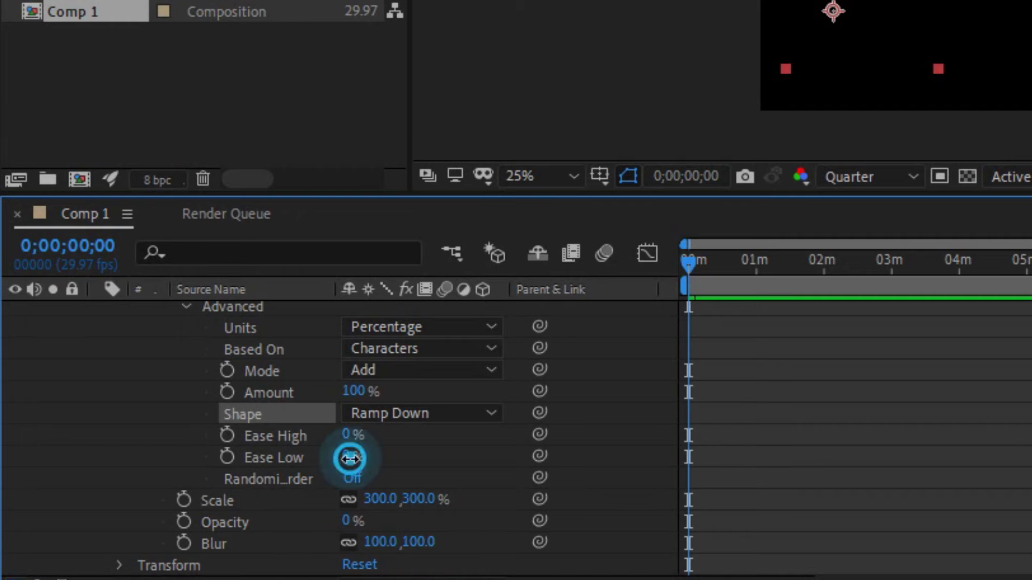
text(90)
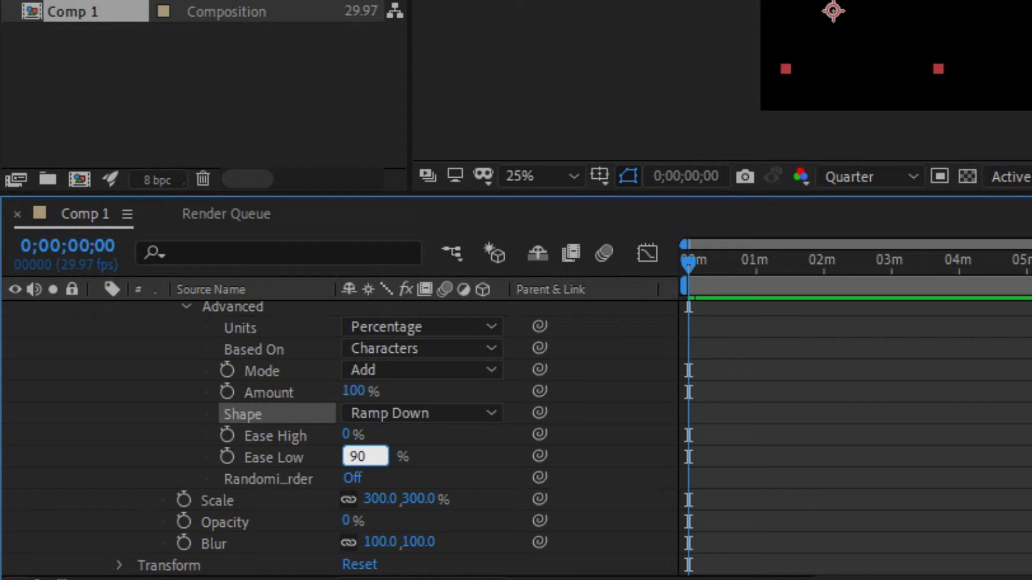
key(Return)
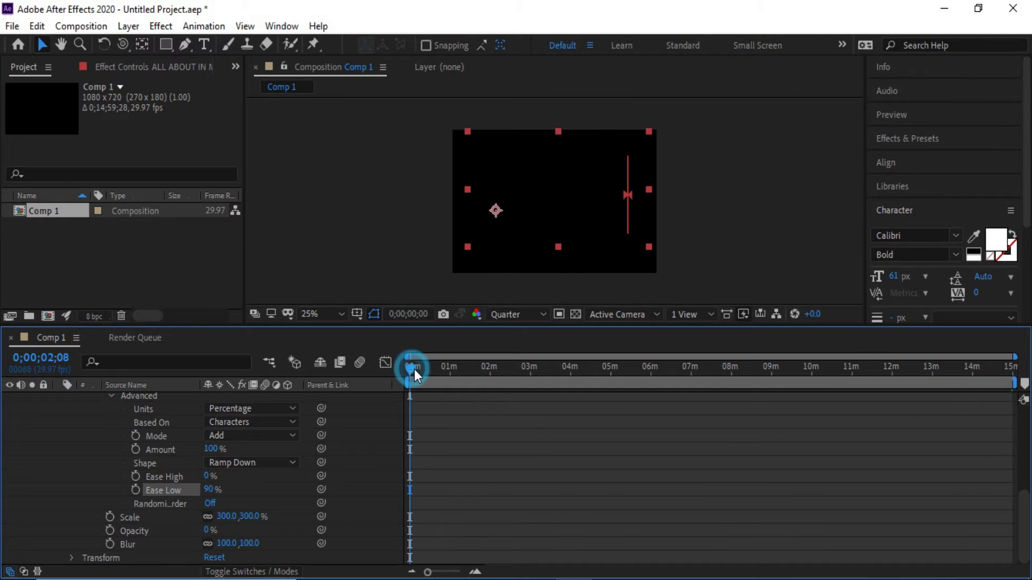
drag(697, 264, 719, 267)
mouse_move(428, 371)
mouse_down()
mouse_move(446, 373)
mouse_move(404, 373)
mouse_move(441, 373)
mouse_up()
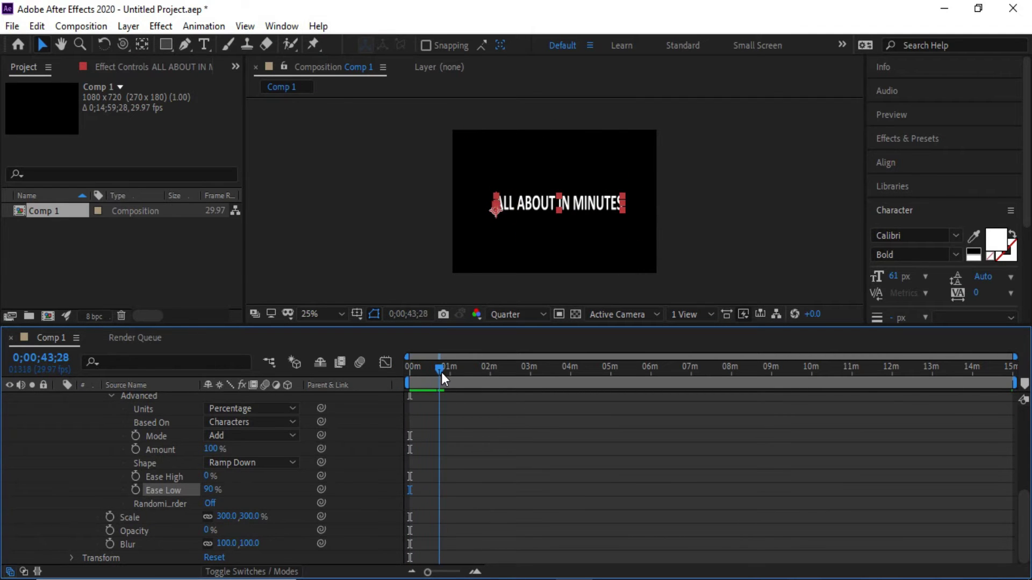
Raise the animator's Scale to 400% and preview the blurred text scaling in
click(251, 517)
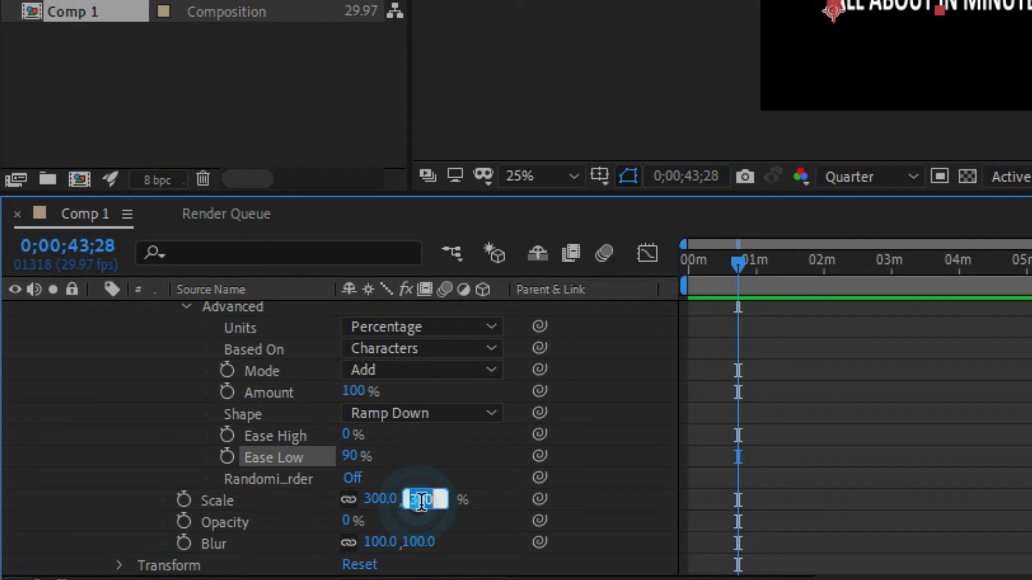
text(400)
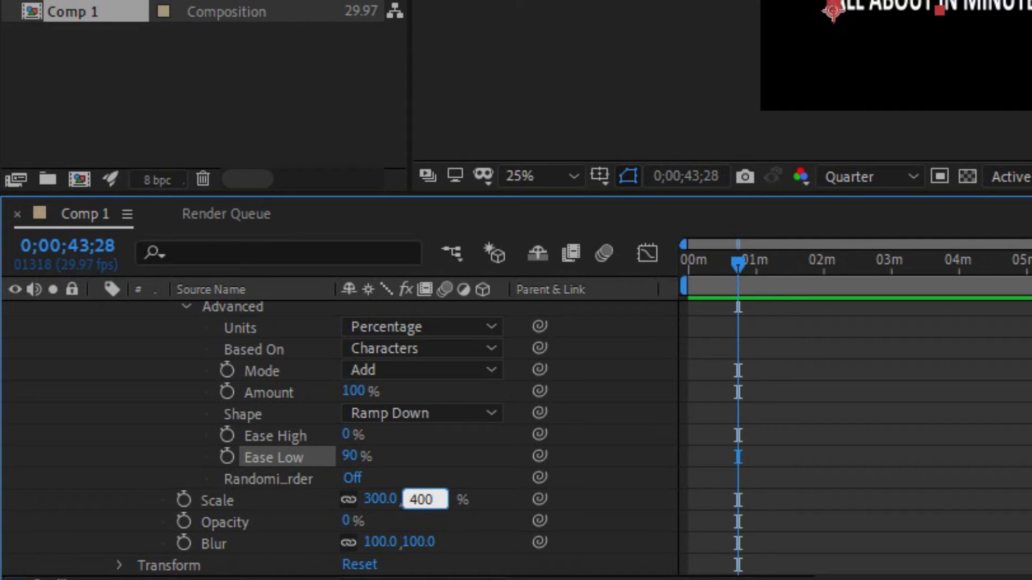
key(Tab)
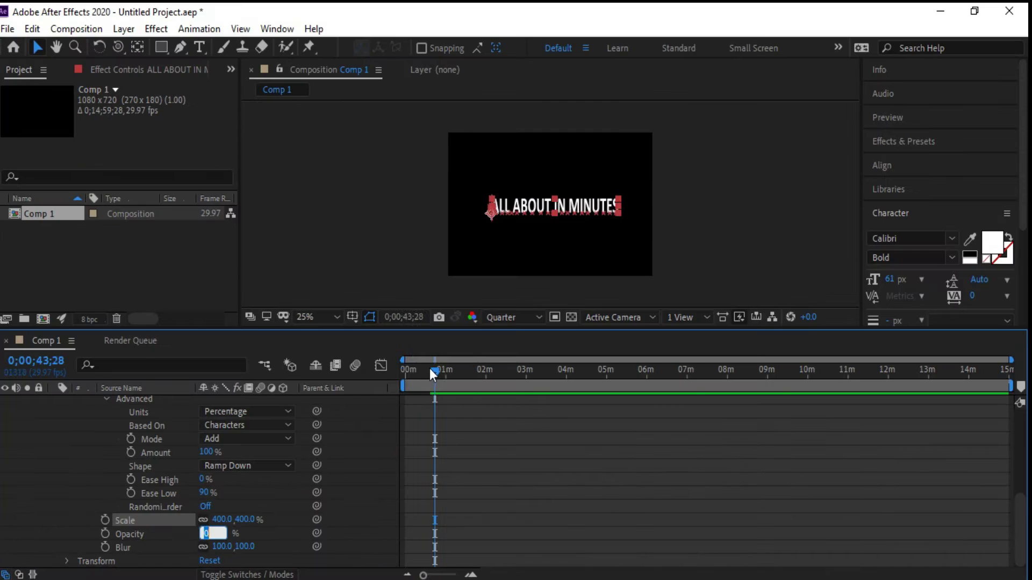
drag(731, 258, 692, 270)
drag(407, 376, 420, 378)
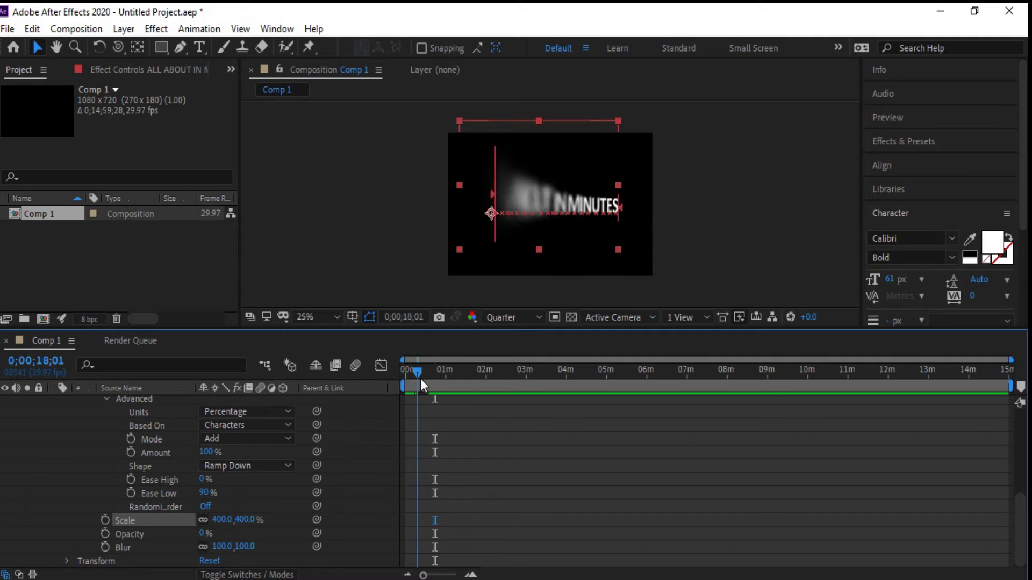
key(Home)
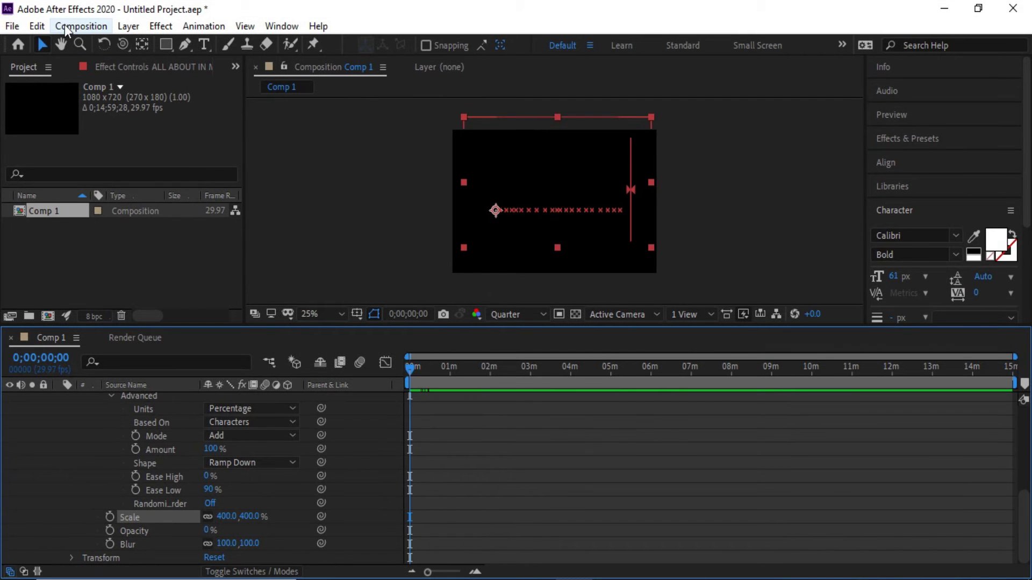
Create a deep blue #152462 solid and place the title text above it
click(126, 30)
mouse_move(166, 43)
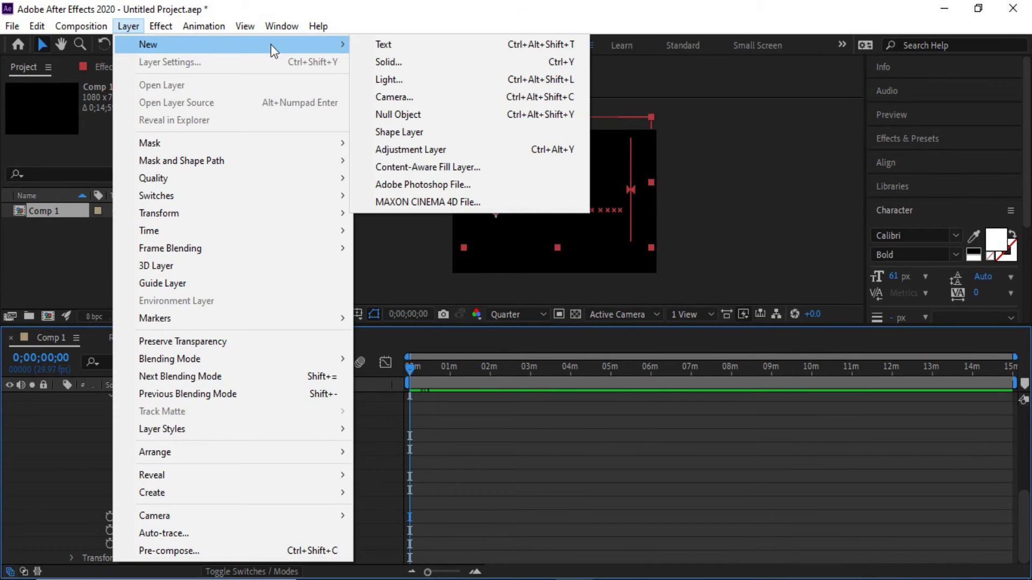
click(392, 63)
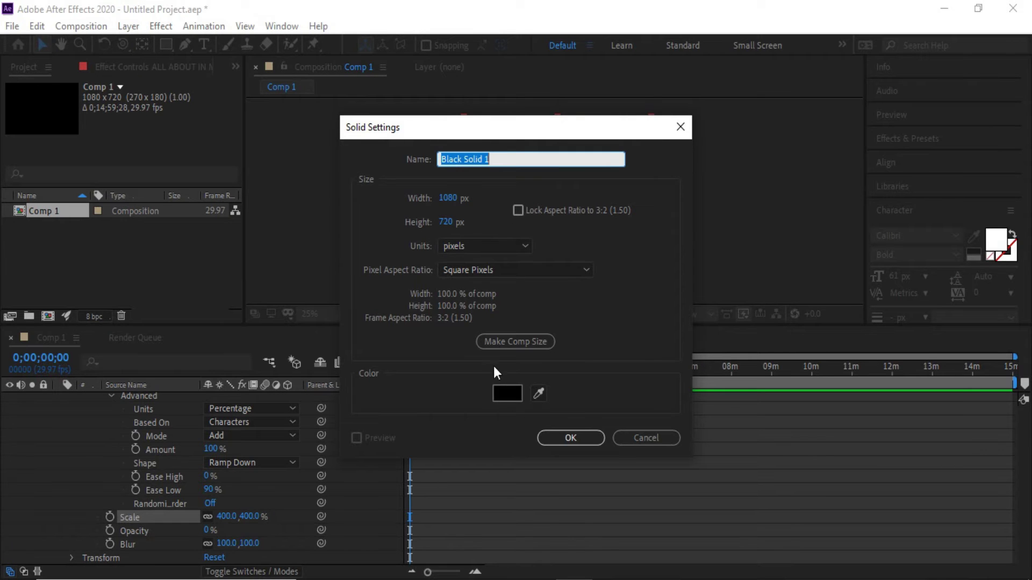
click(496, 393)
click(547, 259)
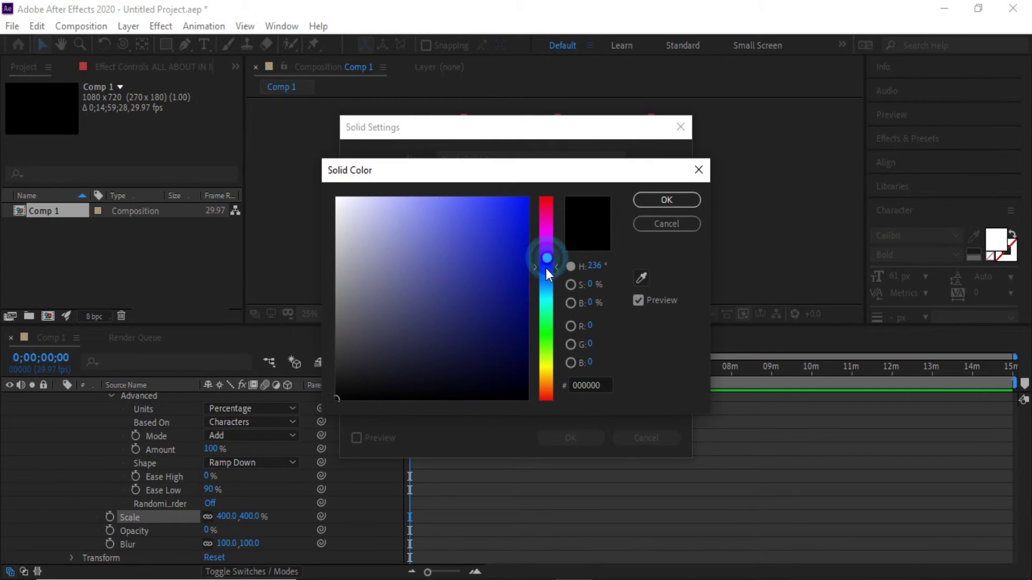
mouse_move(491, 311)
mouse_down()
mouse_move(484, 330)
mouse_move(487, 321)
mouse_up()
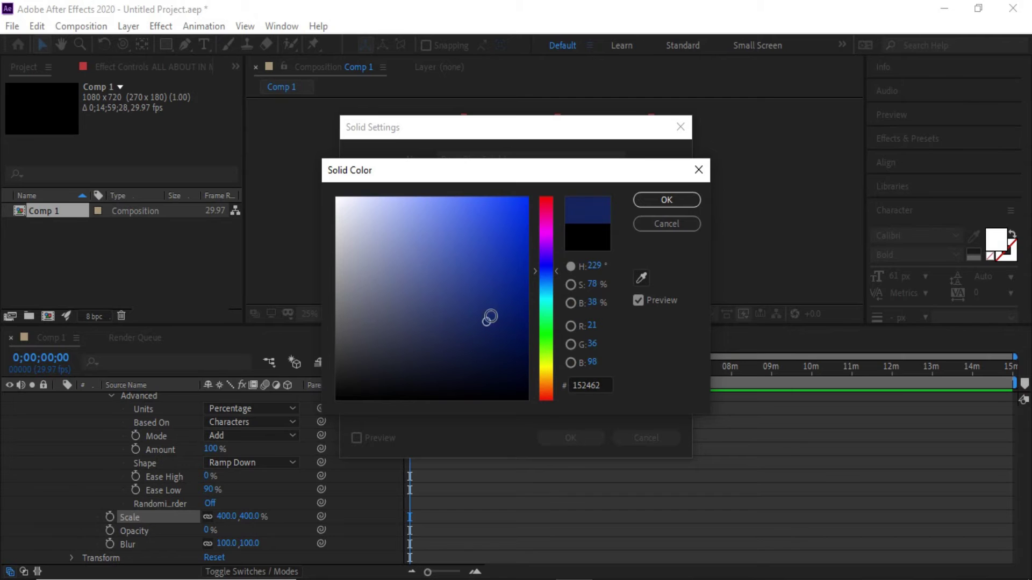
click(648, 205)
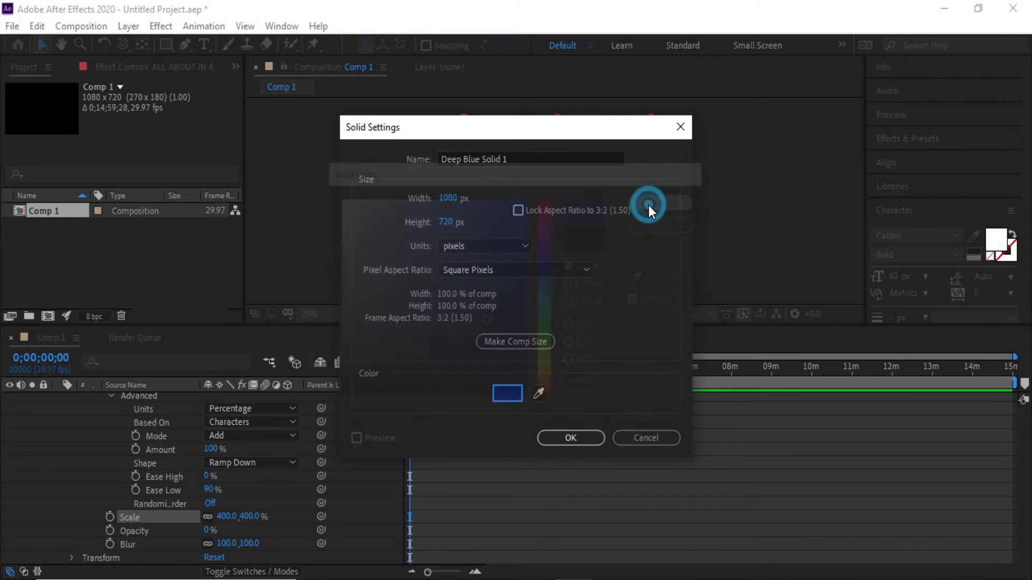
click(564, 439)
click(59, 412)
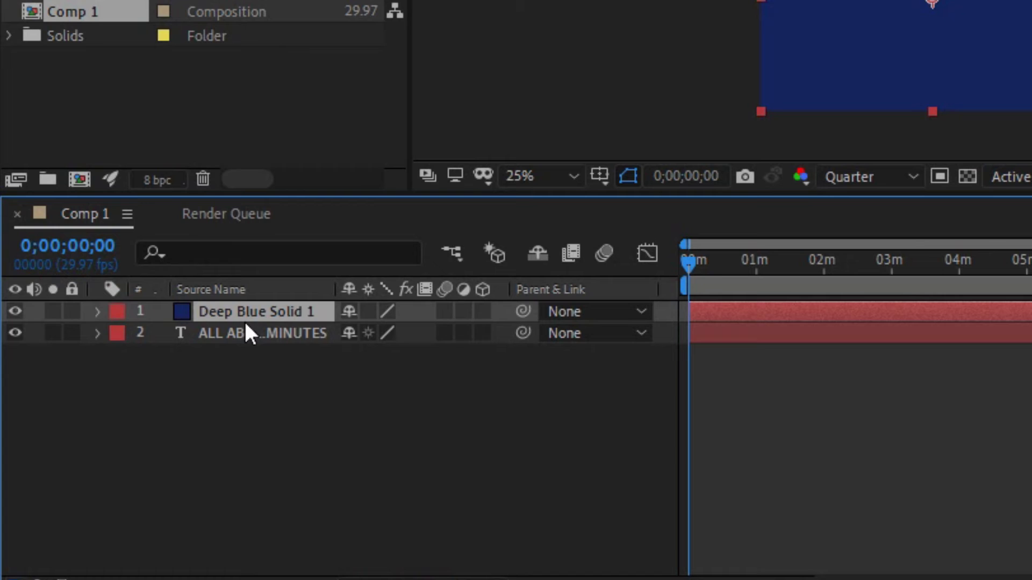
drag(243, 328, 244, 308)
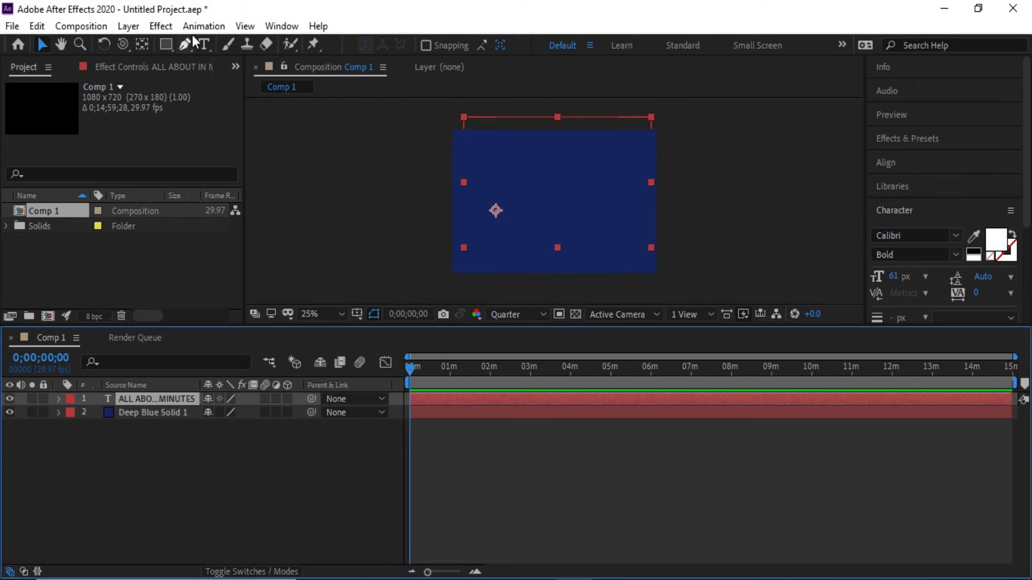
Create Black Solid 1 and reorder so the title sits above it, then preview
click(134, 27)
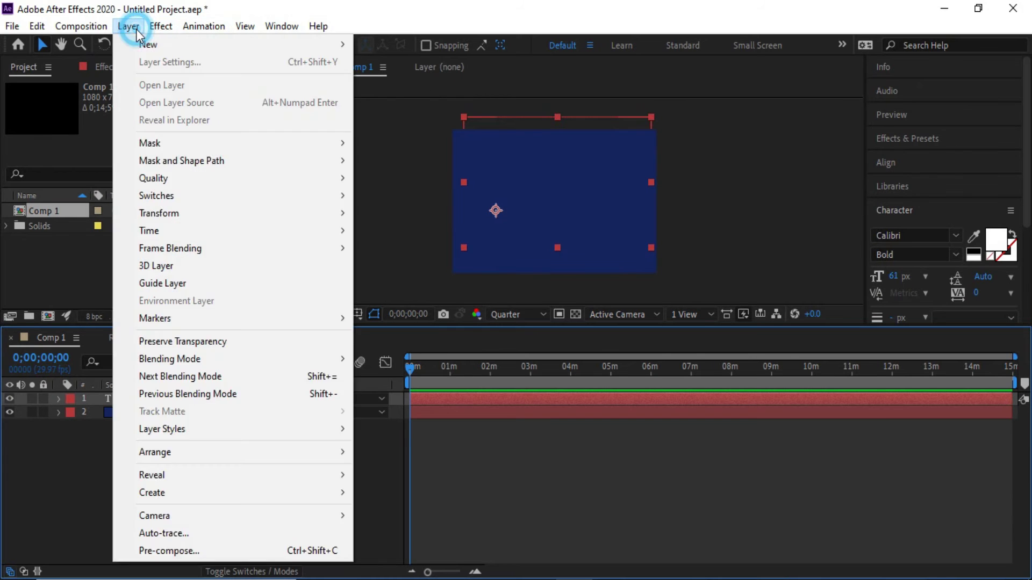
mouse_move(138, 47)
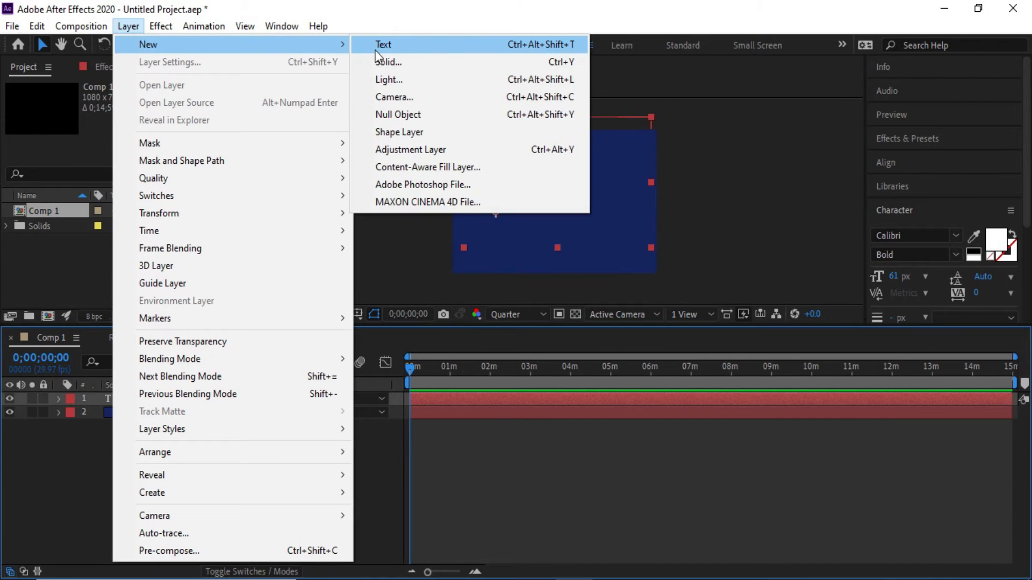
click(384, 62)
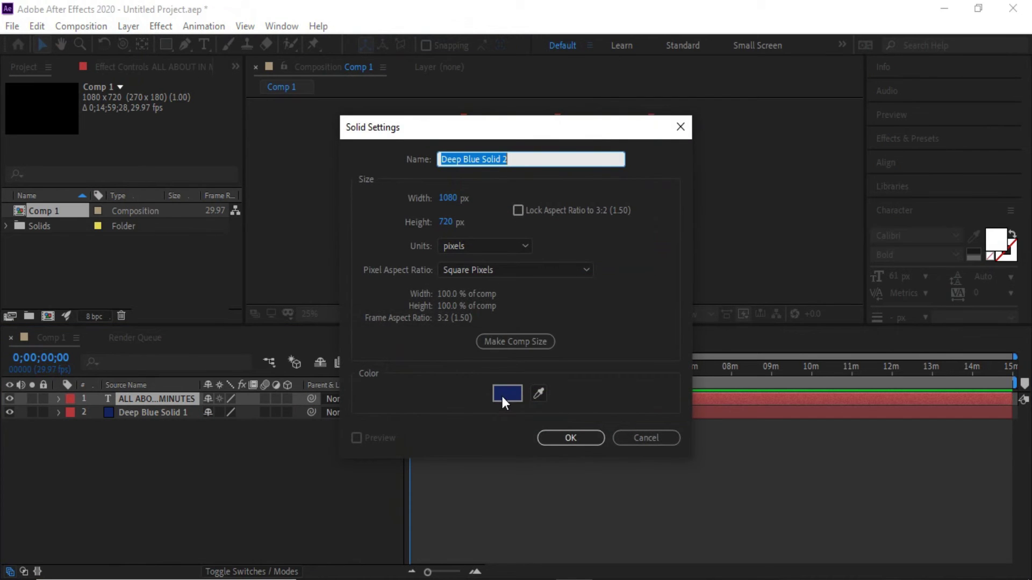
click(507, 394)
mouse_move(428, 362)
mouse_down()
mouse_move(403, 382)
mouse_move(534, 408)
mouse_up()
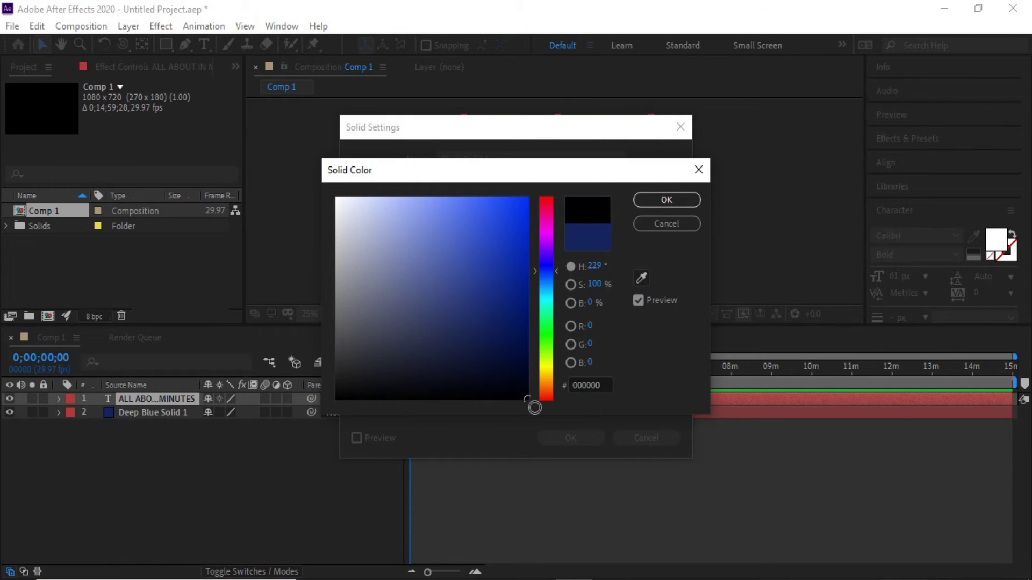
click(666, 200)
click(569, 437)
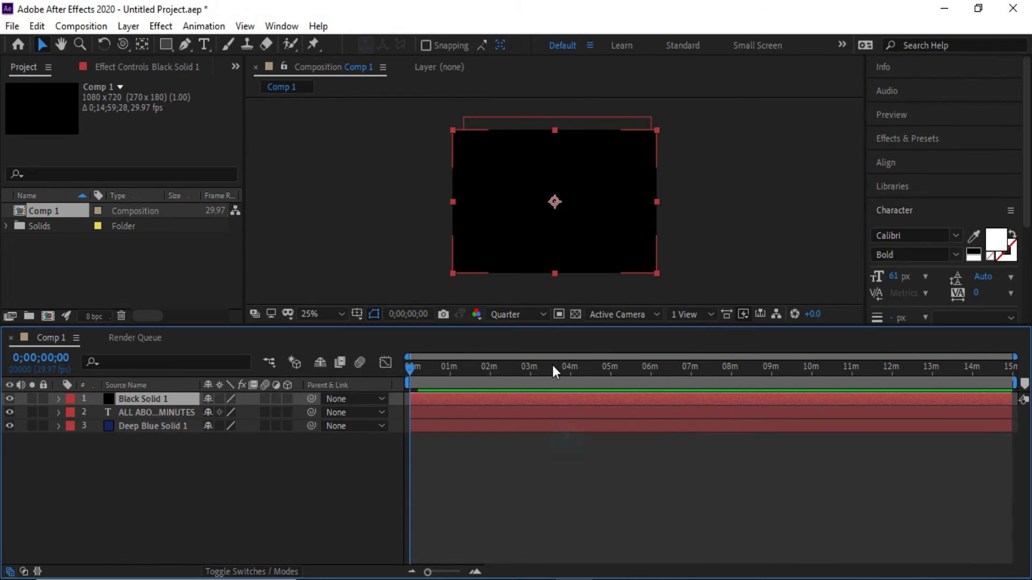
click(145, 408)
drag(244, 328, 245, 308)
drag(693, 267, 738, 274)
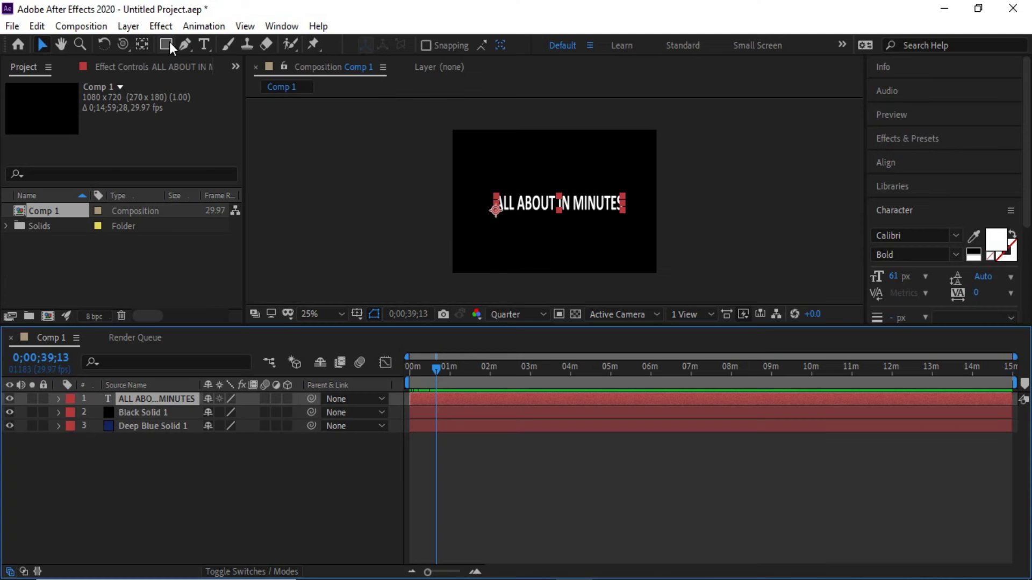
Draw an elliptical mask across Black Solid 1 with the Ellipse Tool
click(166, 43)
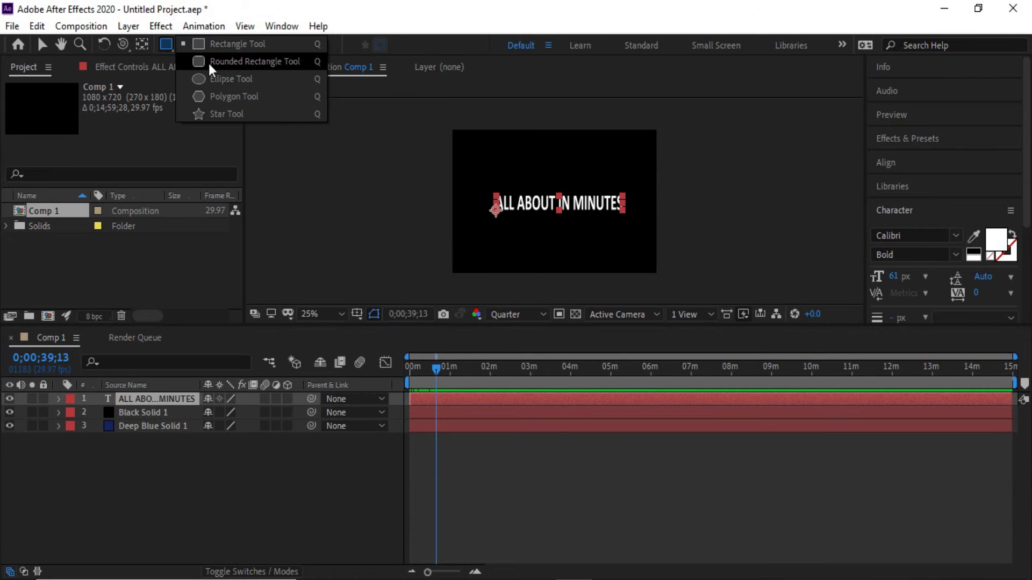
click(215, 78)
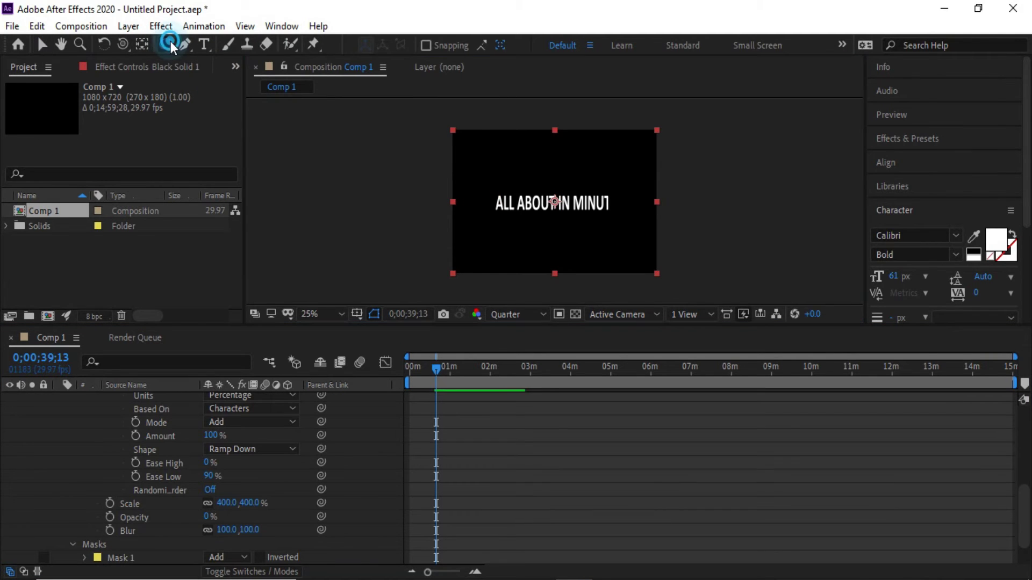
click(169, 41)
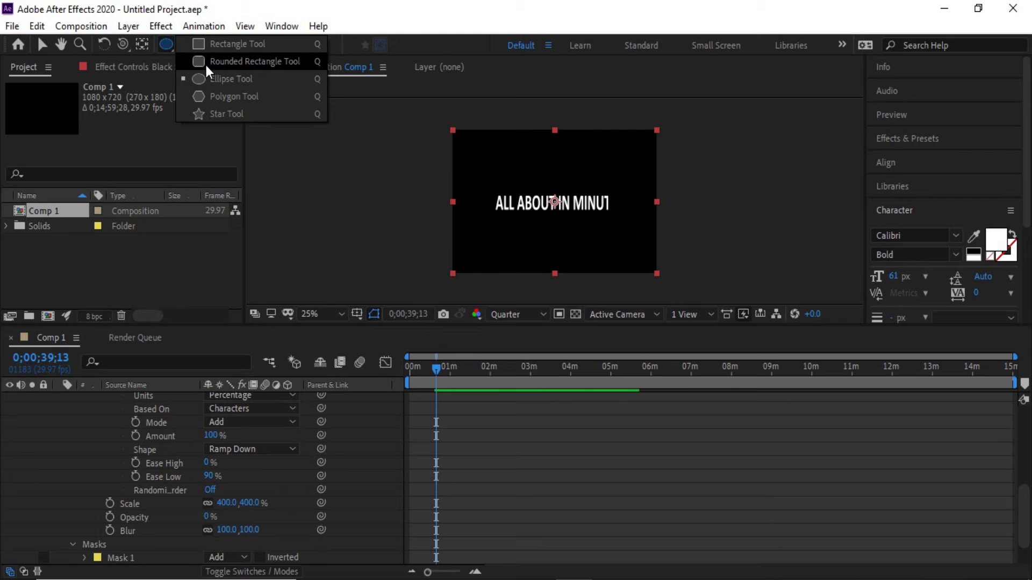
click(222, 81)
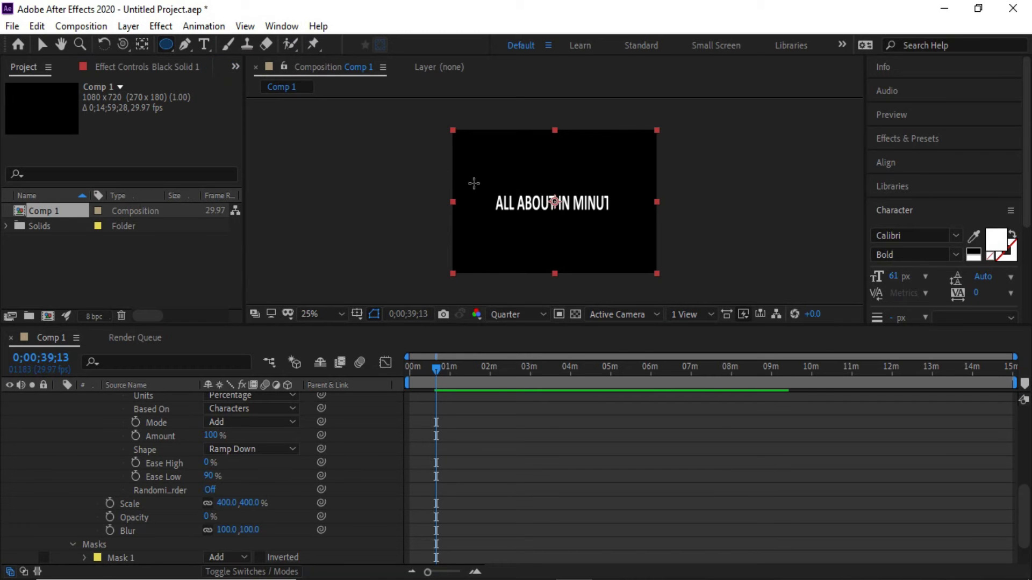
drag(452, 164, 665, 254)
Set the mask feather to 150 pixels
key(f)
click(236, 434)
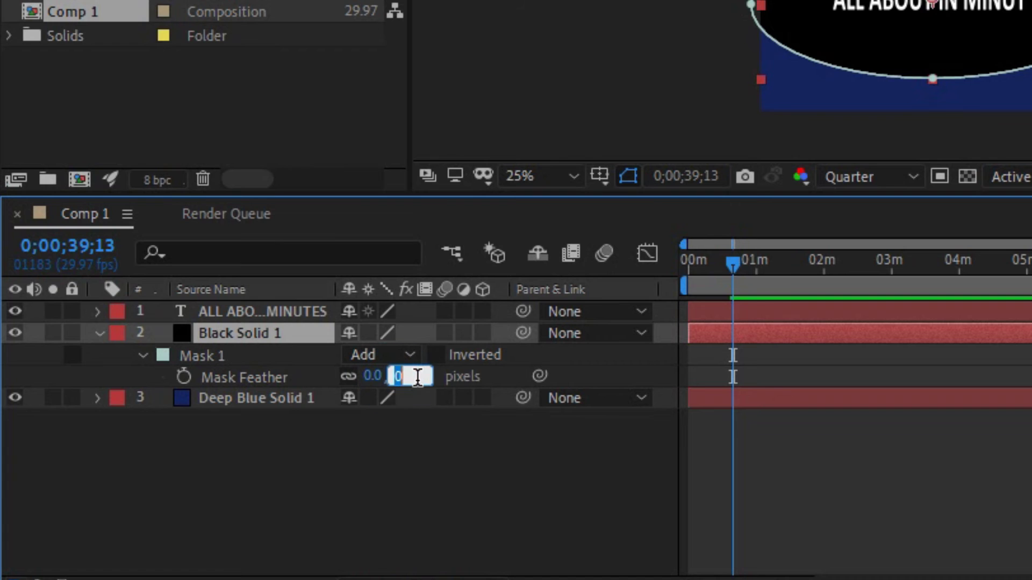
text(150)
key(Tab)
key(Return)
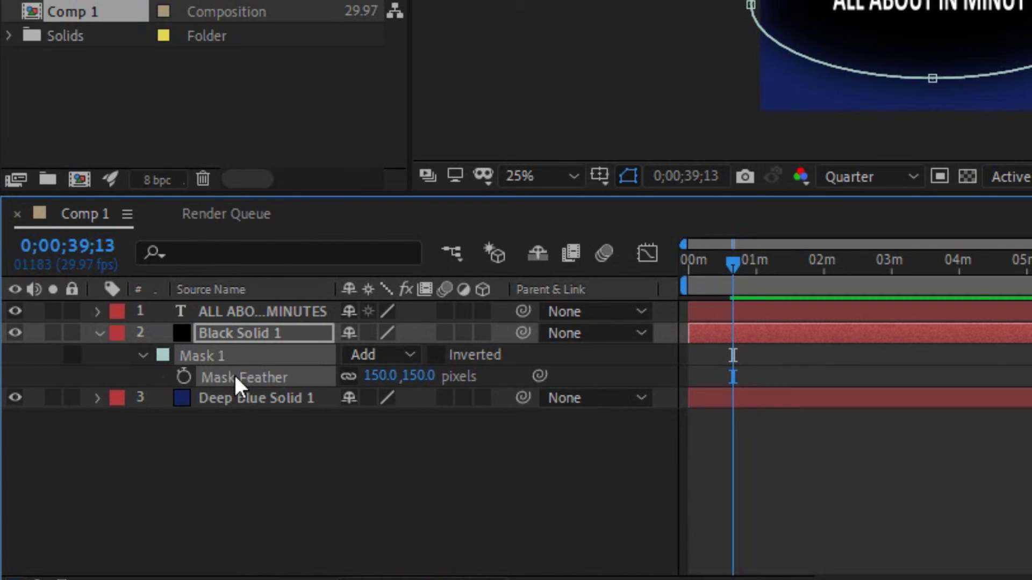
Switch the mask to Subtract and raise its feather to about 530
click(143, 355)
click(140, 355)
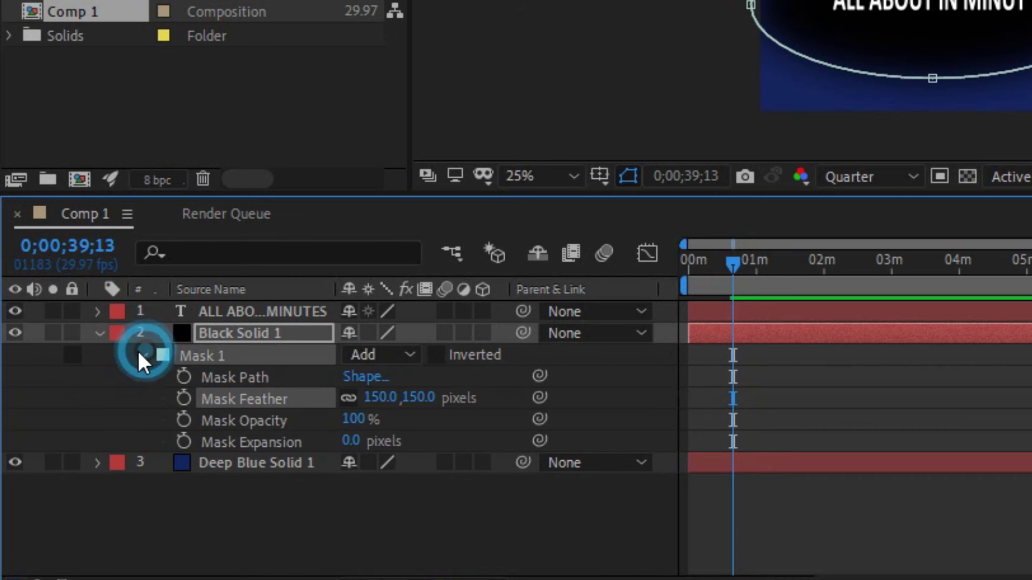
click(408, 355)
click(411, 436)
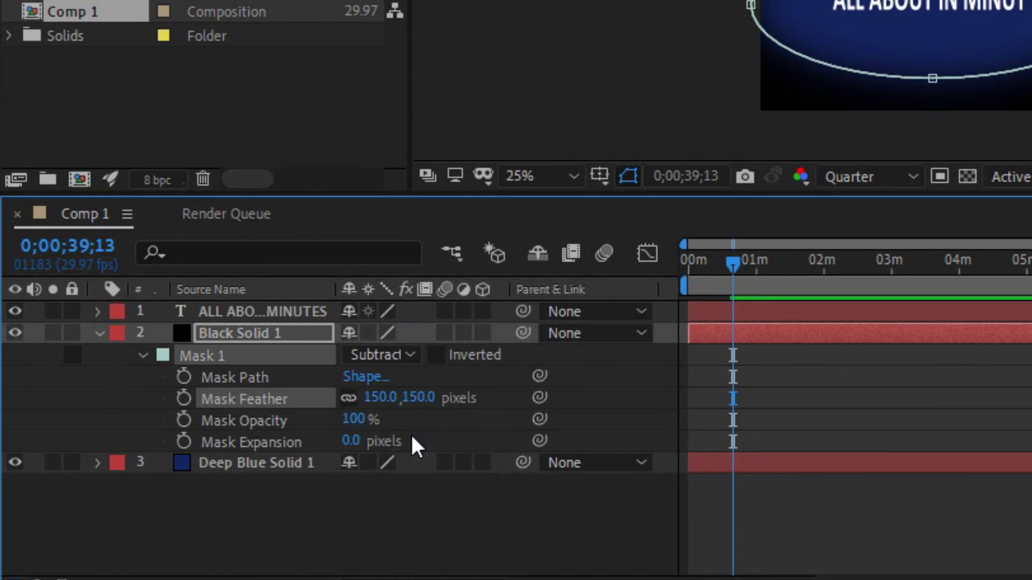
drag(417, 397, 618, 422)
drag(427, 397, 601, 428)
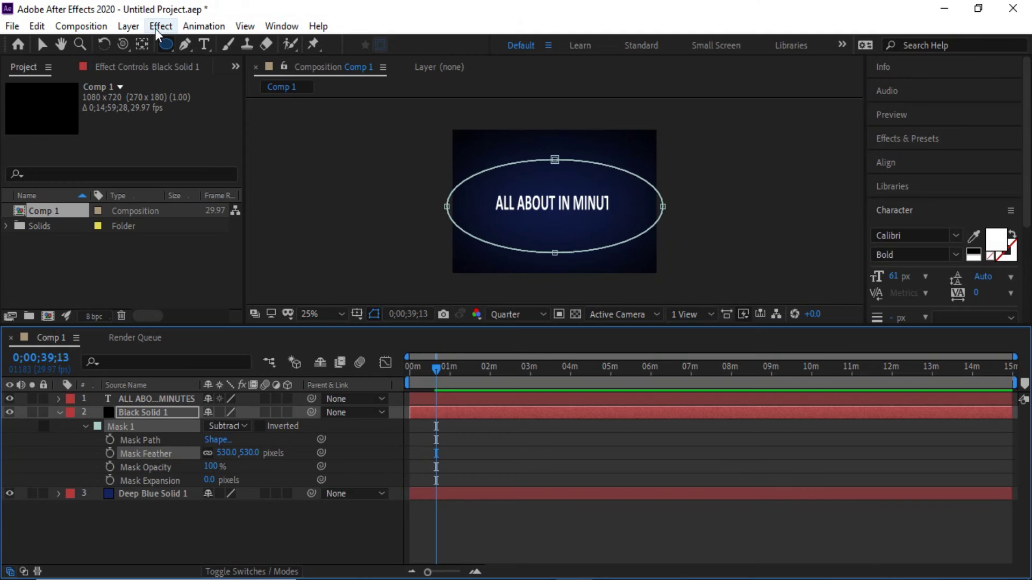
Add a new black solid layer, Black Solid 2, on top
click(128, 25)
mouse_move(275, 47)
click(388, 62)
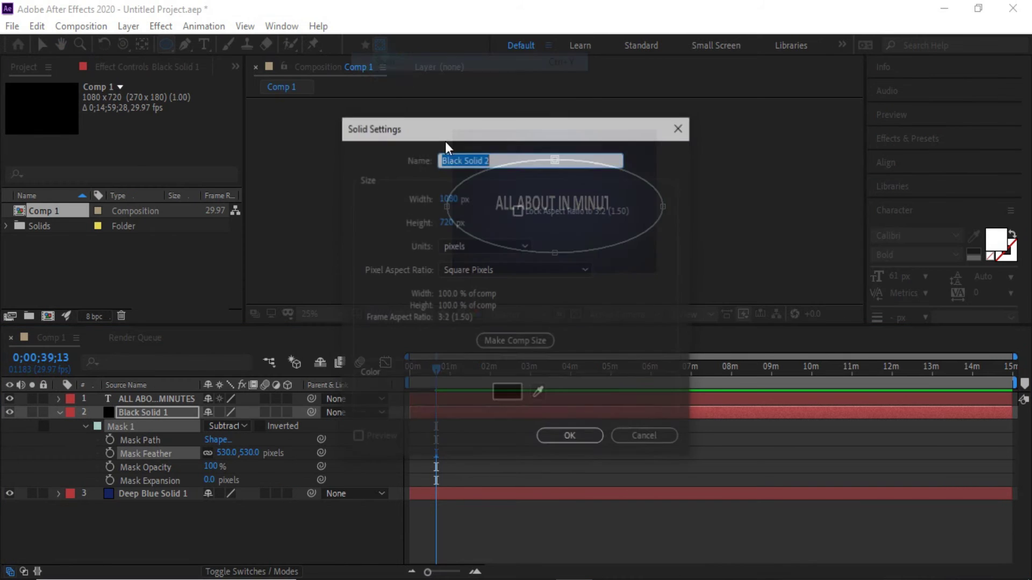
click(570, 438)
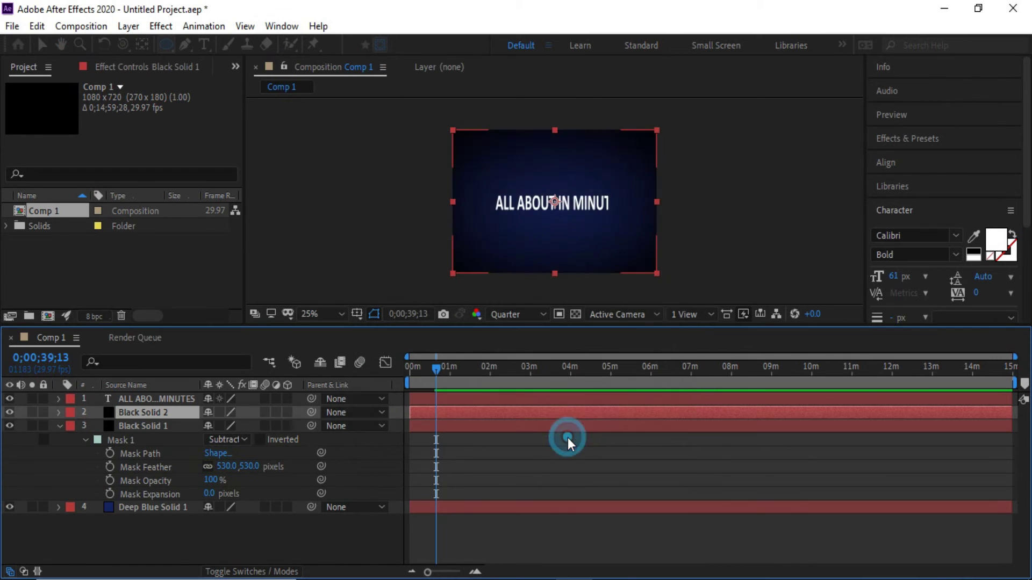
click(58, 425)
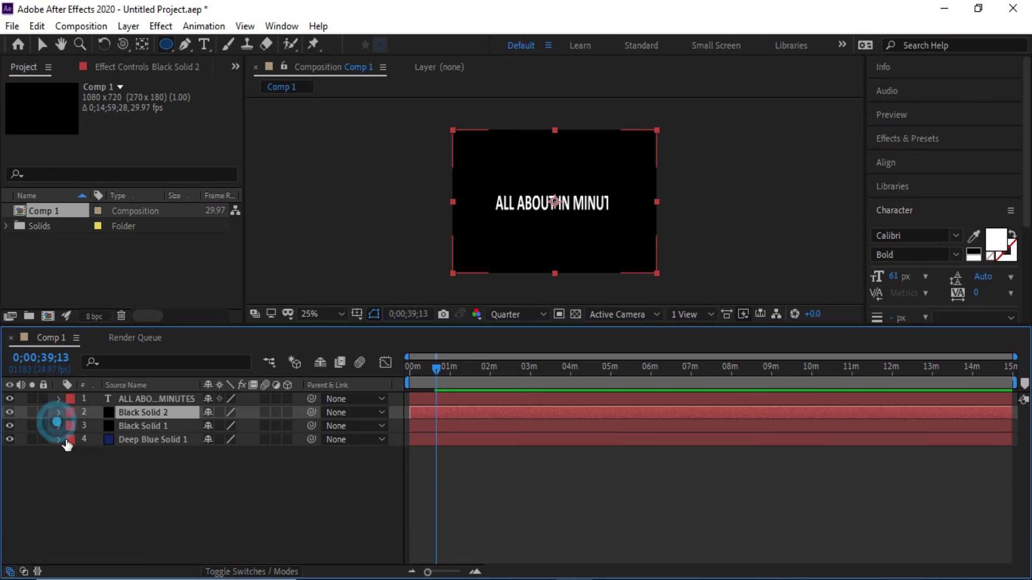
Apply a Lens Flare to the new solid with the 105mm Prime lens type
click(162, 26)
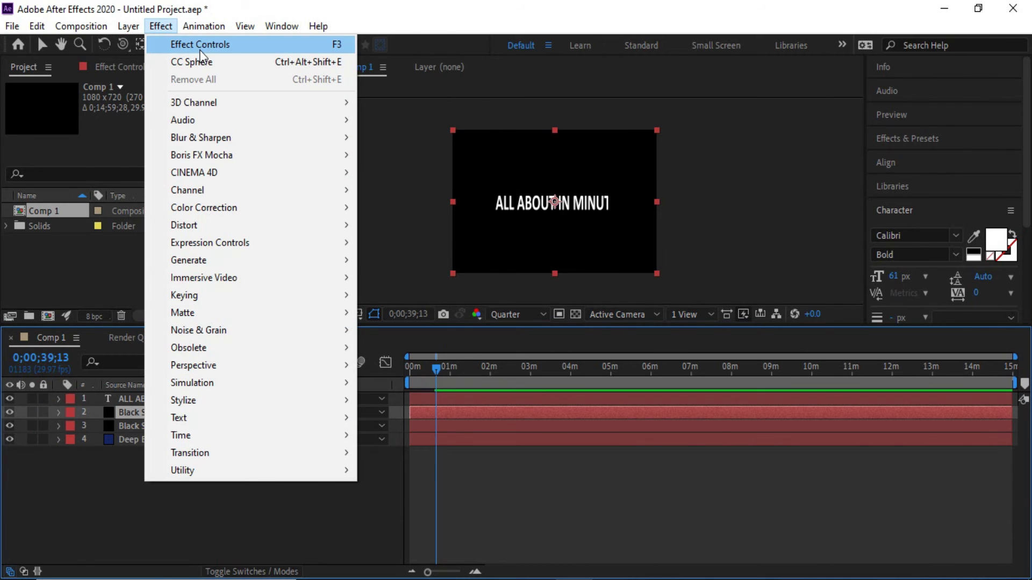
mouse_move(207, 260)
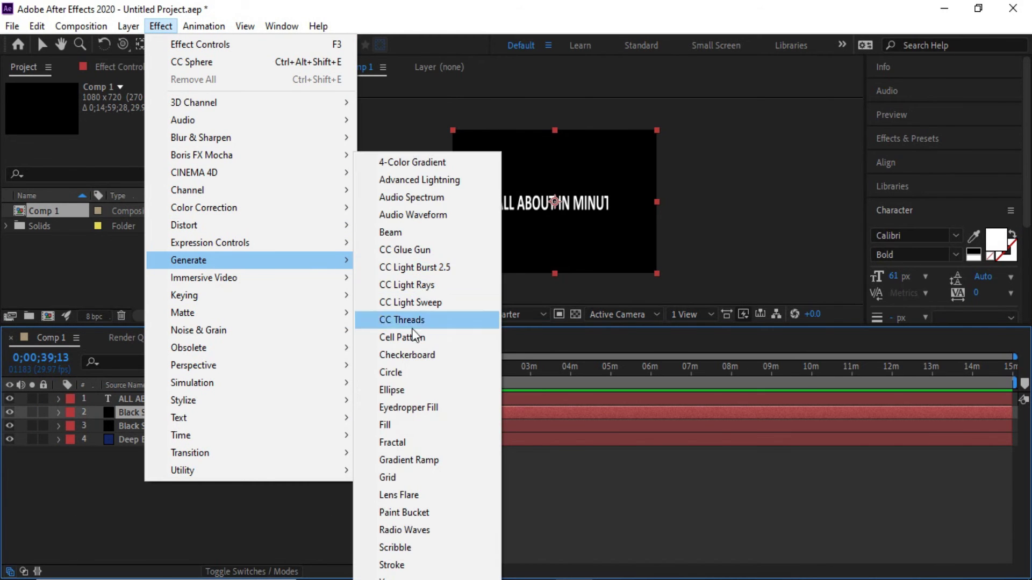
click(396, 495)
key(v)
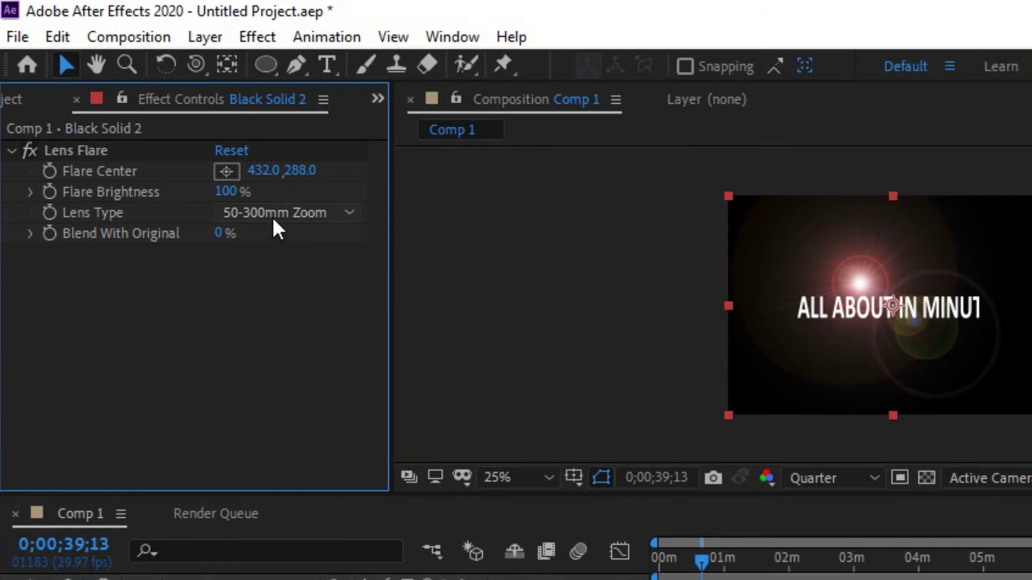
click(170, 142)
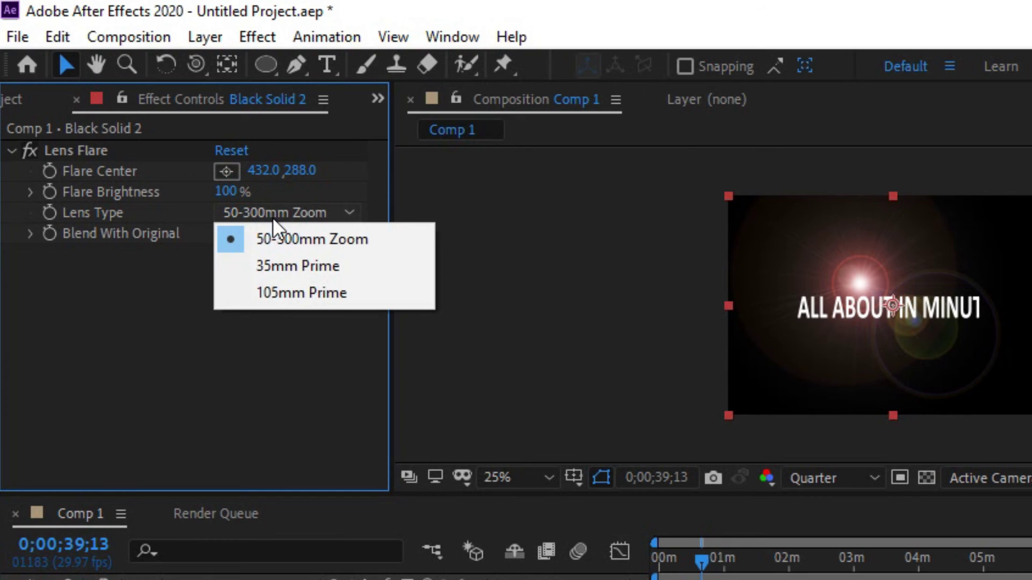
click(172, 195)
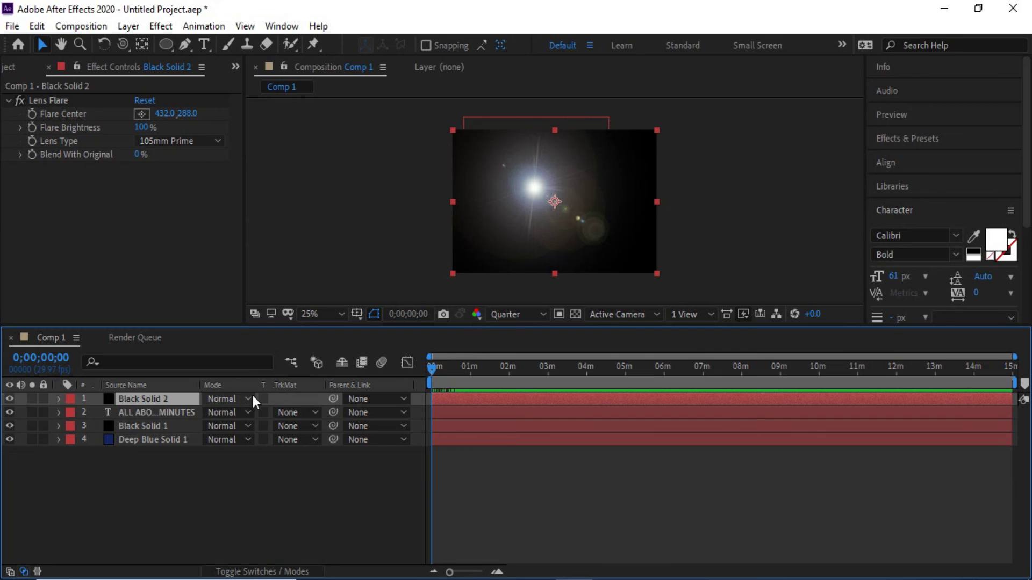
Set the flare layer's mode to Add and move its Flare Center off the left edge to -364, 372
click(250, 398)
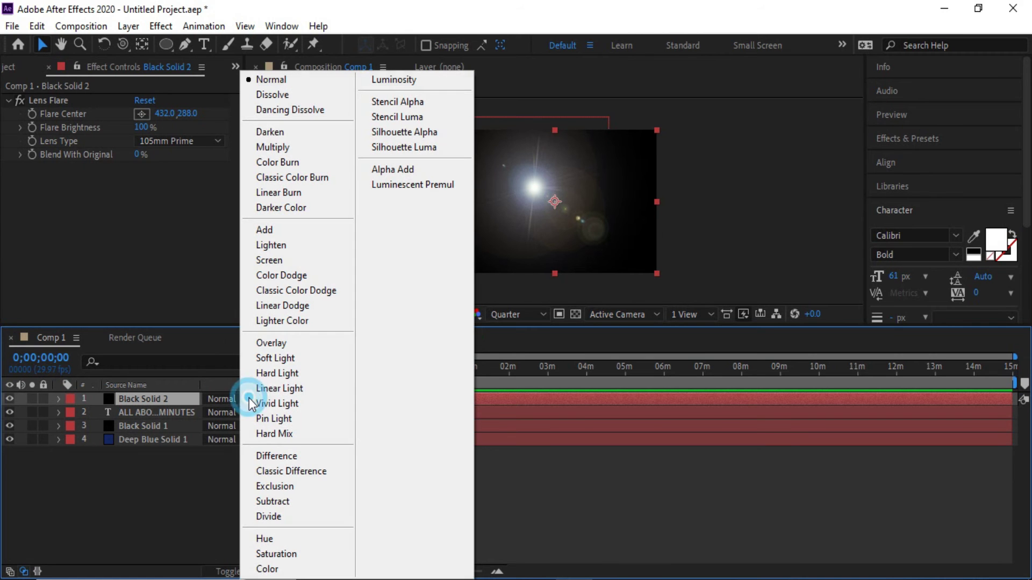
click(276, 230)
mouse_move(433, 367)
mouse_down()
mouse_move(472, 374)
mouse_move(419, 374)
mouse_move(443, 376)
mouse_up()
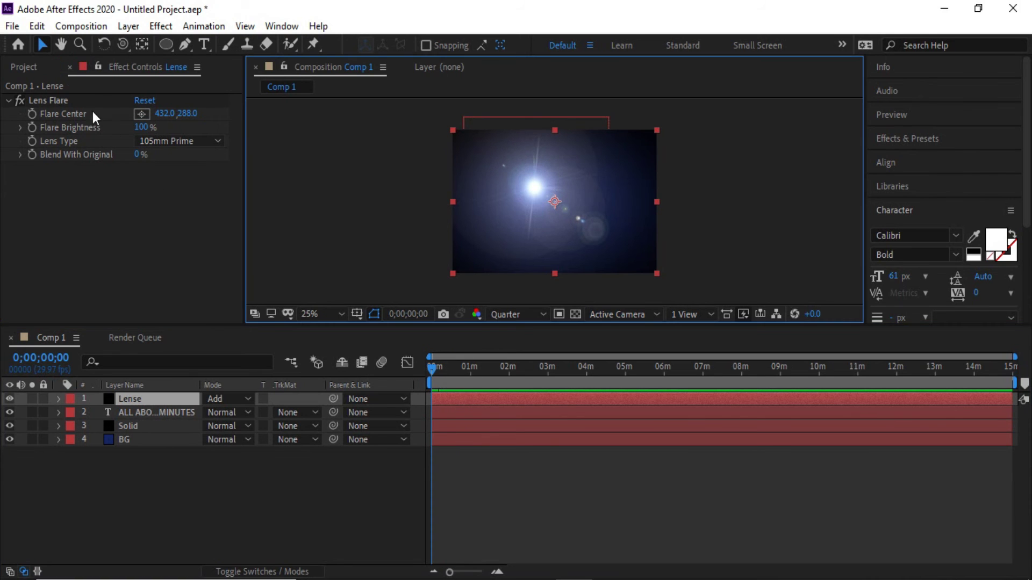
click(66, 101)
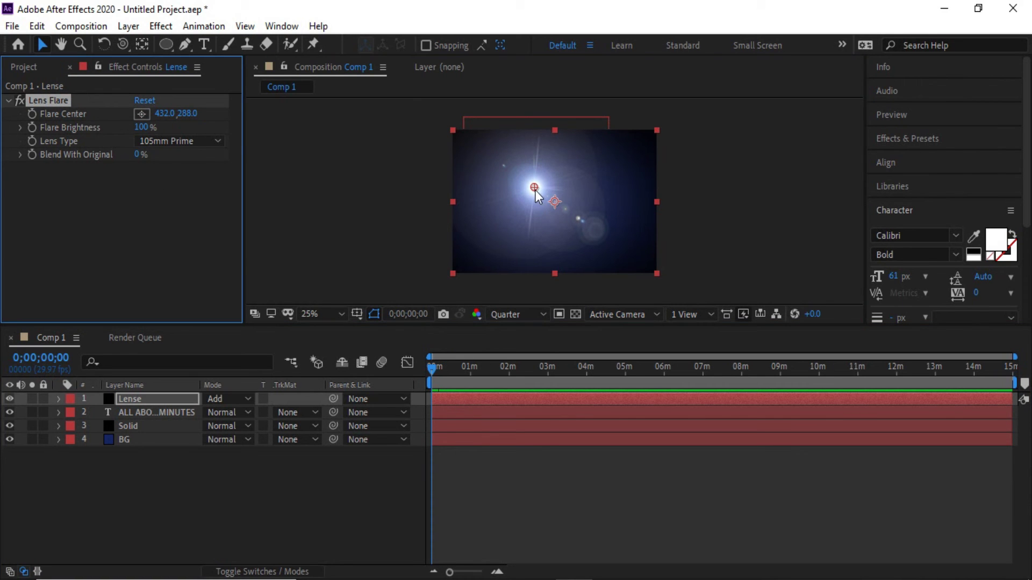
drag(534, 194, 374, 206)
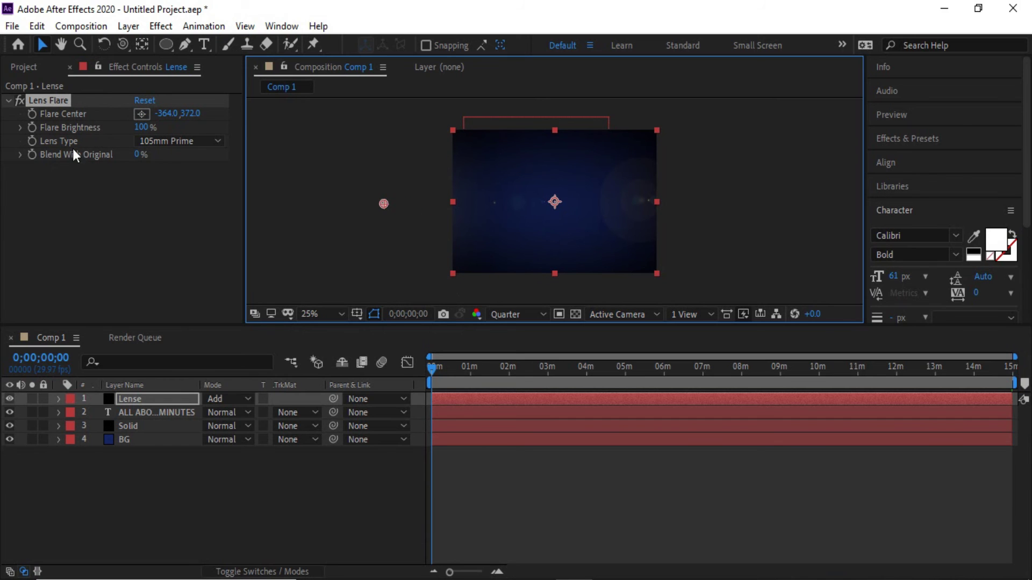
Keyframe the Flare Center at -364, 372 at the start and 1144, 372 around 0;00;49;03
click(33, 115)
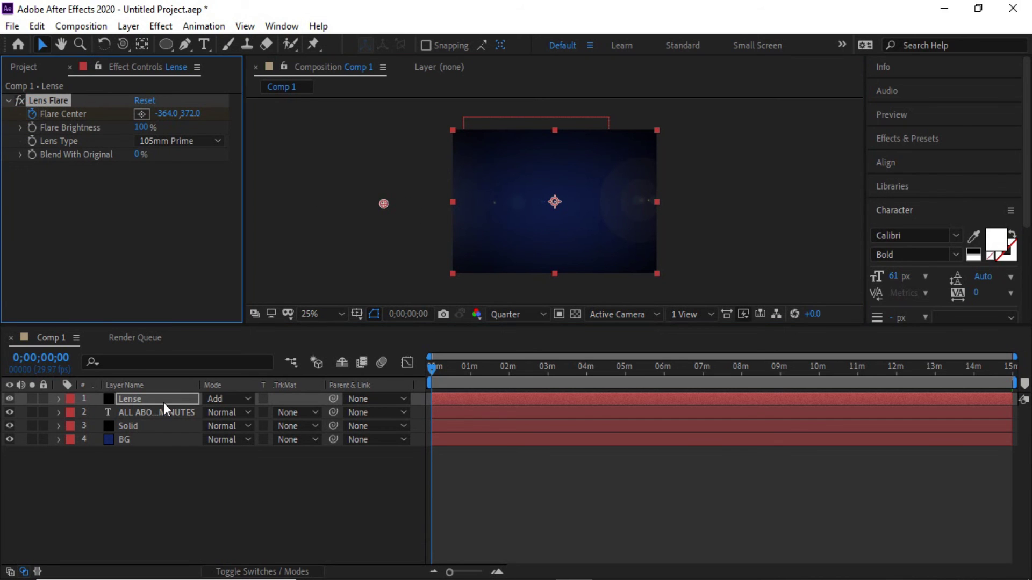
key(u)
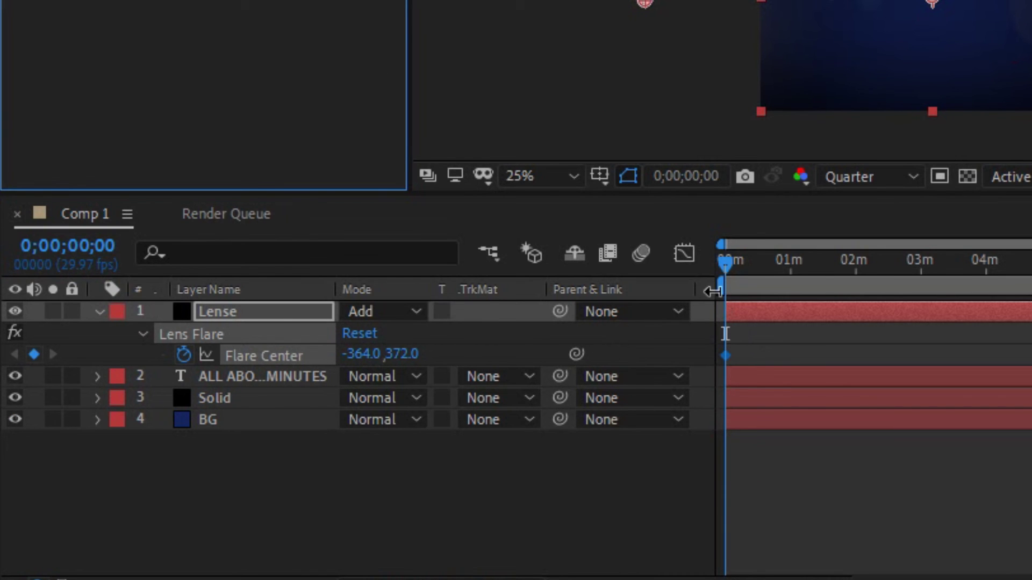
drag(730, 269, 774, 292)
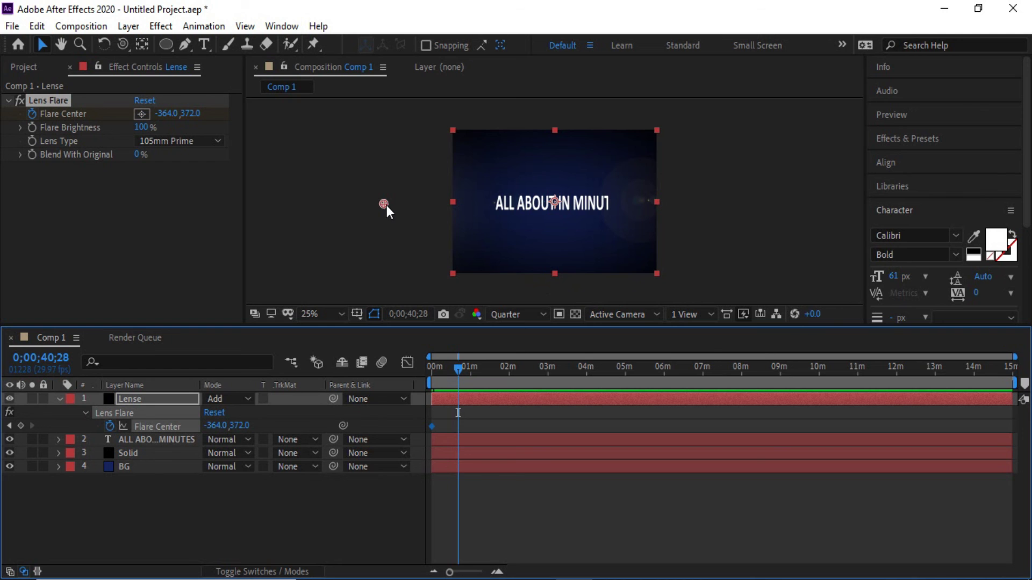
drag(386, 206, 674, 223)
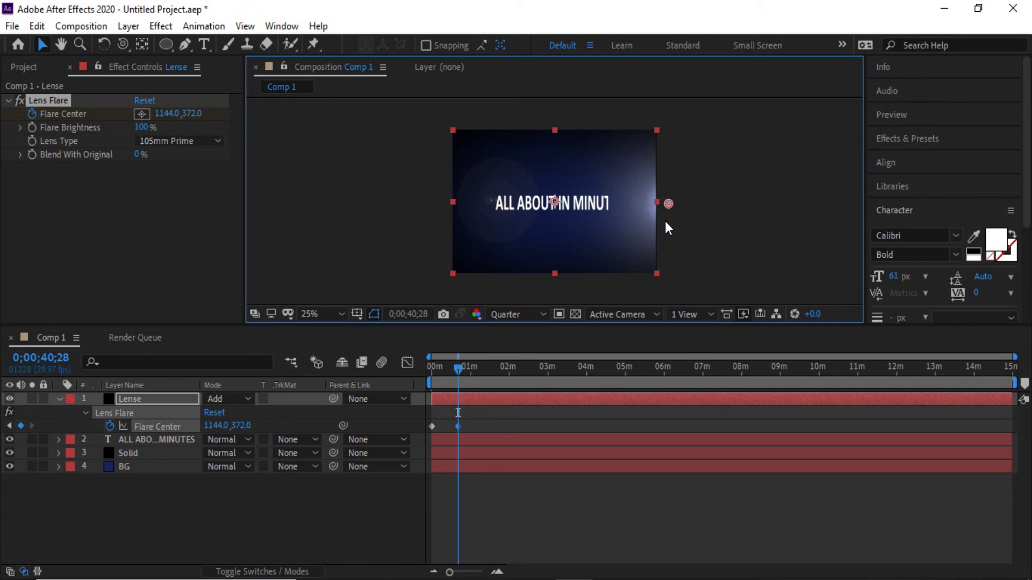
mouse_move(461, 372)
mouse_down()
mouse_move(431, 371)
mouse_move(473, 372)
mouse_move(428, 365)
mouse_move(463, 371)
mouse_up()
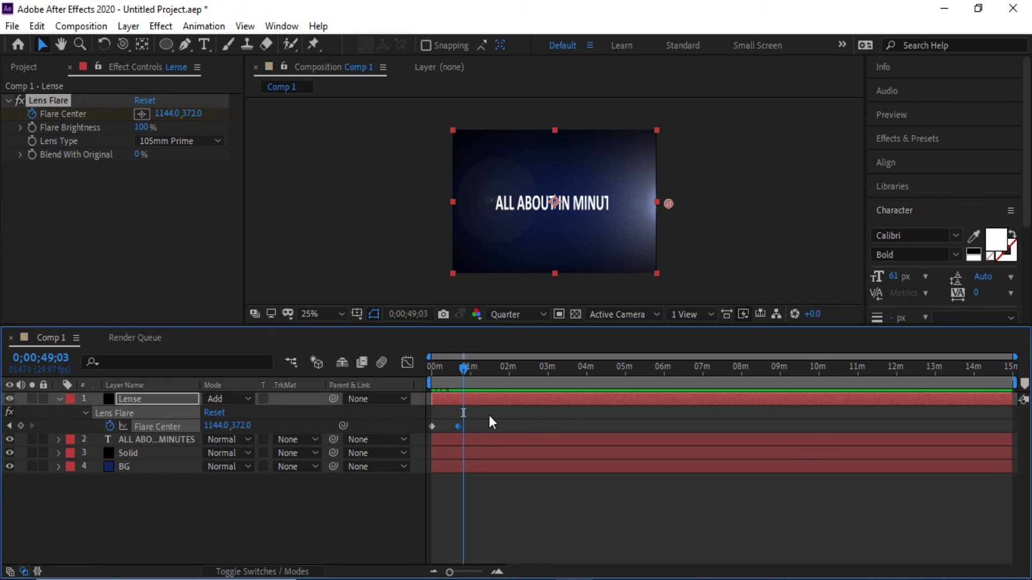
Apply Easy Ease to both Flare Center keyframes and preview the eased sweep
drag(490, 419, 417, 428)
key(F9)
mouse_move(461, 367)
mouse_down()
mouse_move(425, 371)
mouse_move(461, 371)
mouse_up()
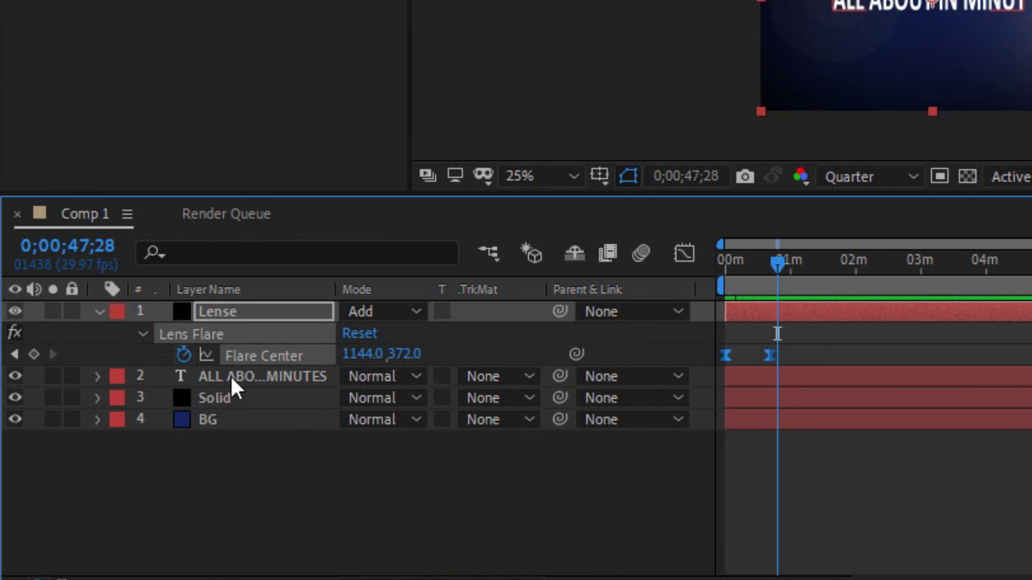
Switch the ALL ABOUT IN MINUTES text layer's blending mode from Normal to Add
click(228, 379)
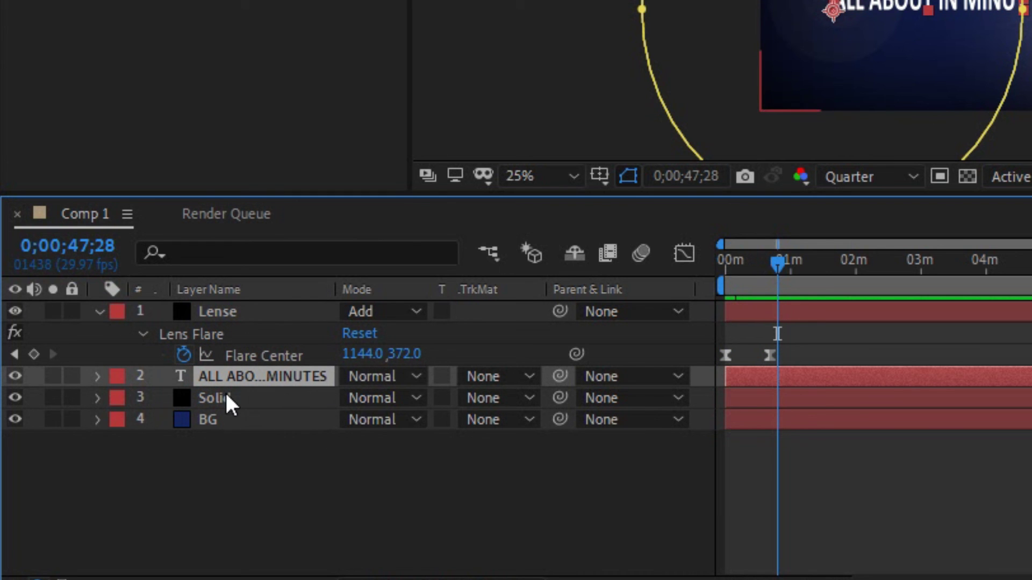
click(414, 377)
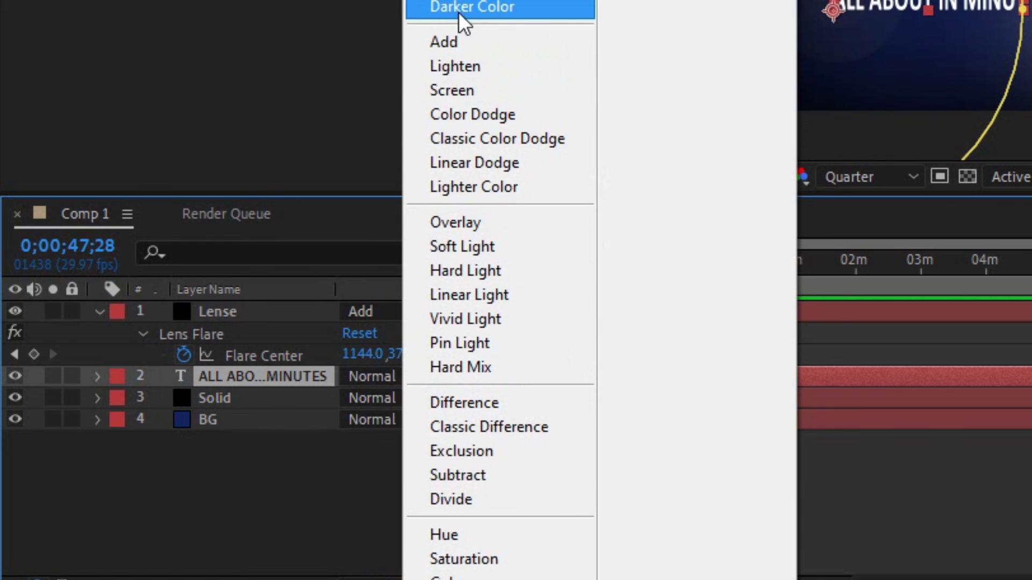